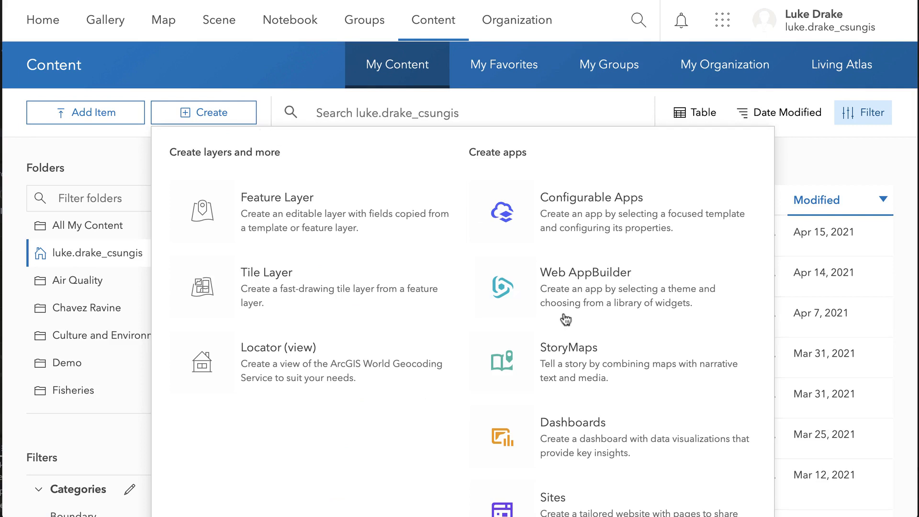
Create a new StoryMaps story and place the cursor in its title and subtitle placeholders
click(527, 363)
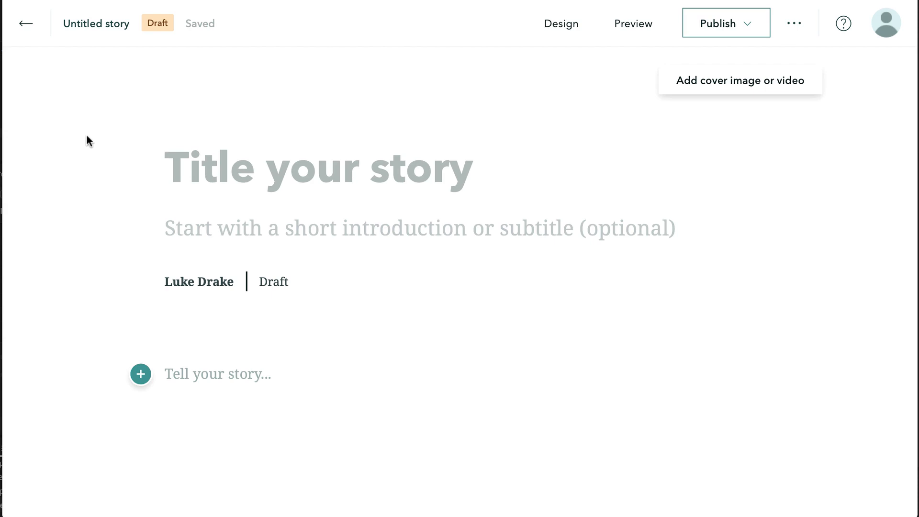
click(165, 168)
click(394, 168)
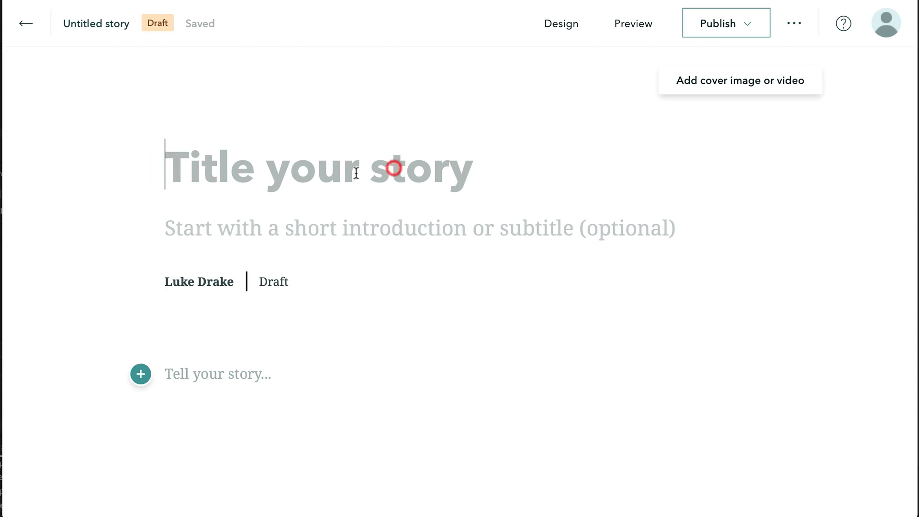
click(231, 169)
click(221, 228)
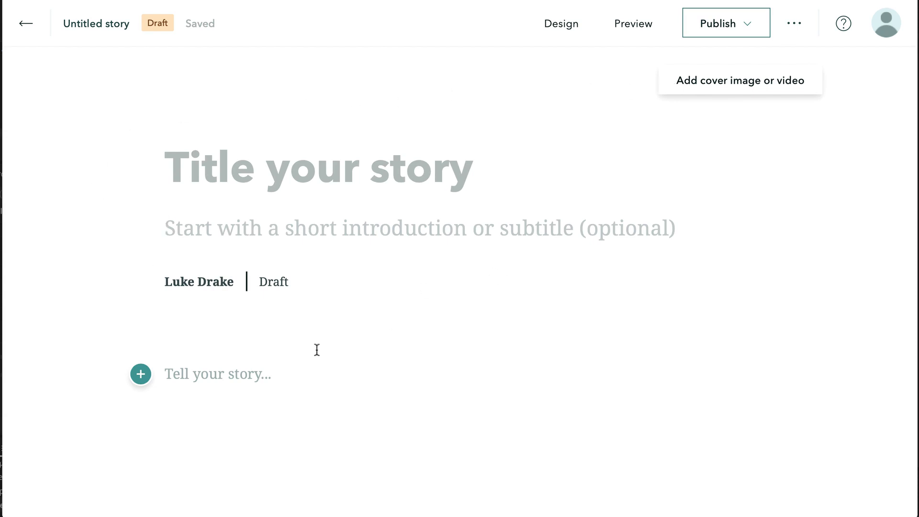
Examine the basic, media and immersive content block types that can be added to the story
click(142, 376)
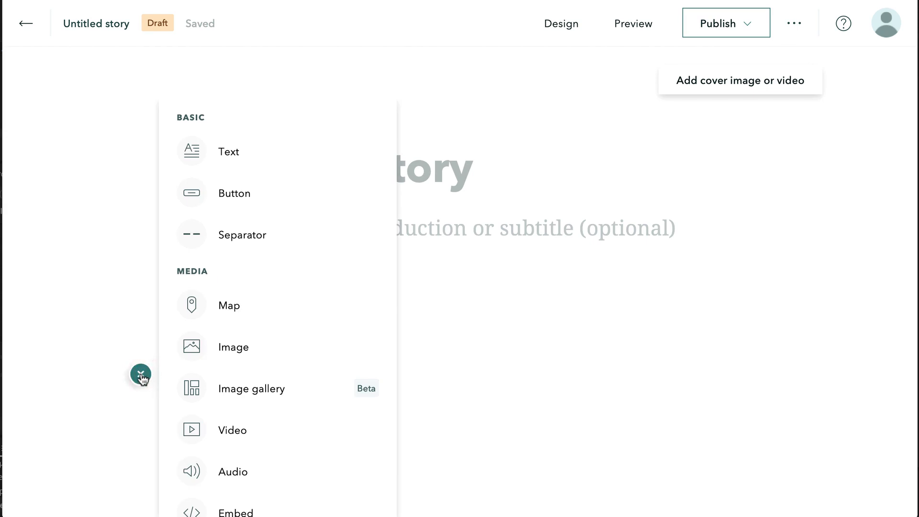
scroll(280, 191, down, 1)
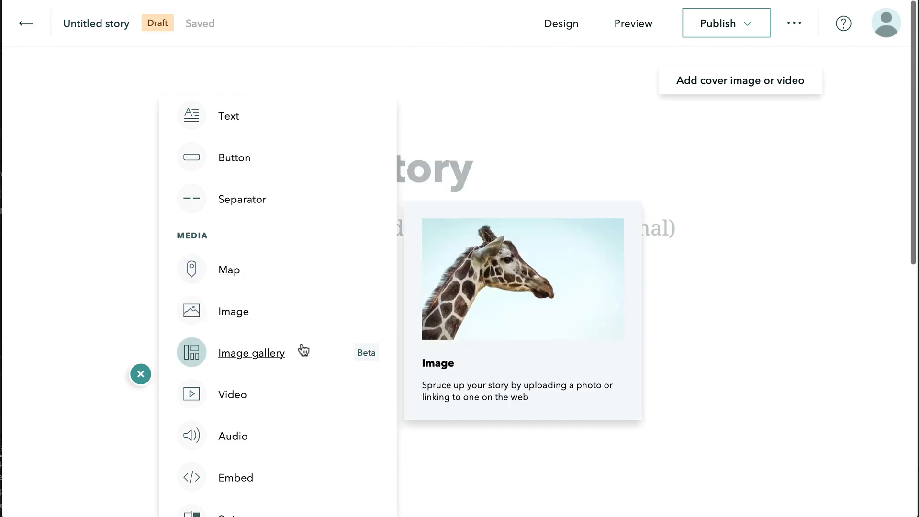
scroll(293, 362, down, 2)
scroll(292, 364, down, 1)
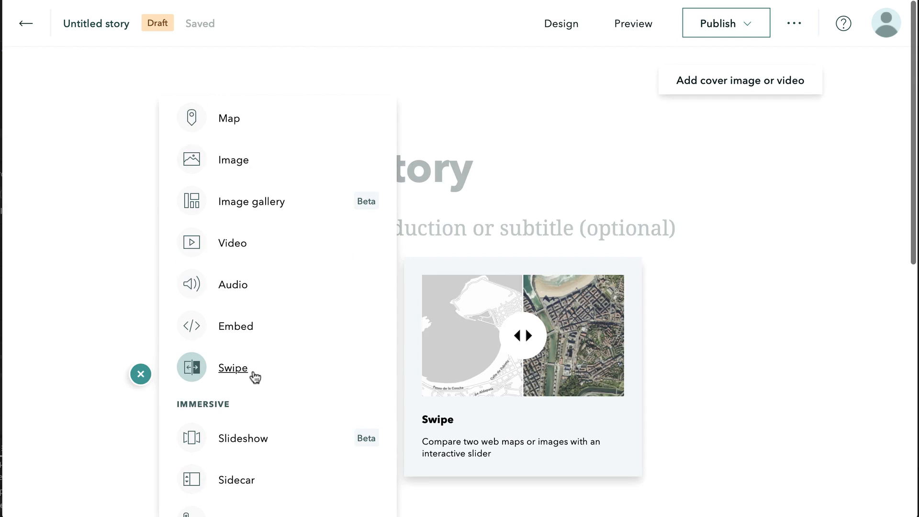
scroll(255, 376, down, 1)
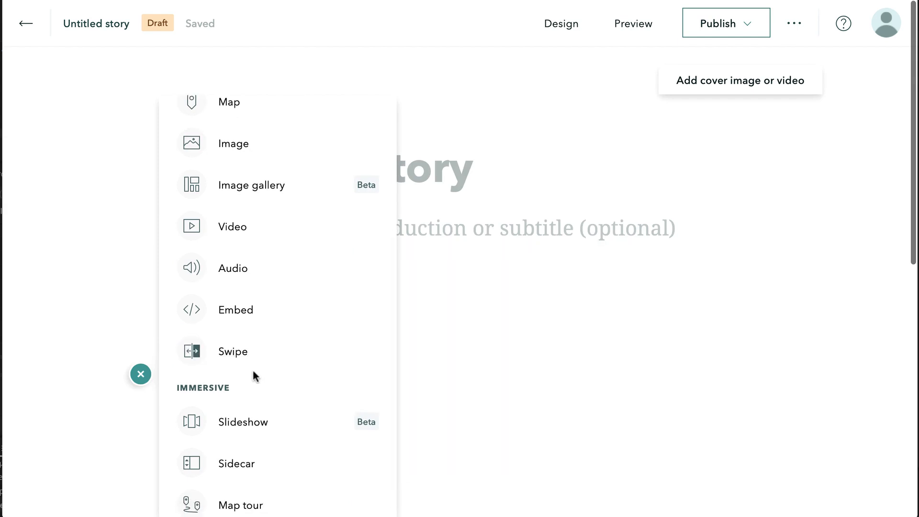
scroll(258, 357, up, 3)
scroll(258, 353, down, 3)
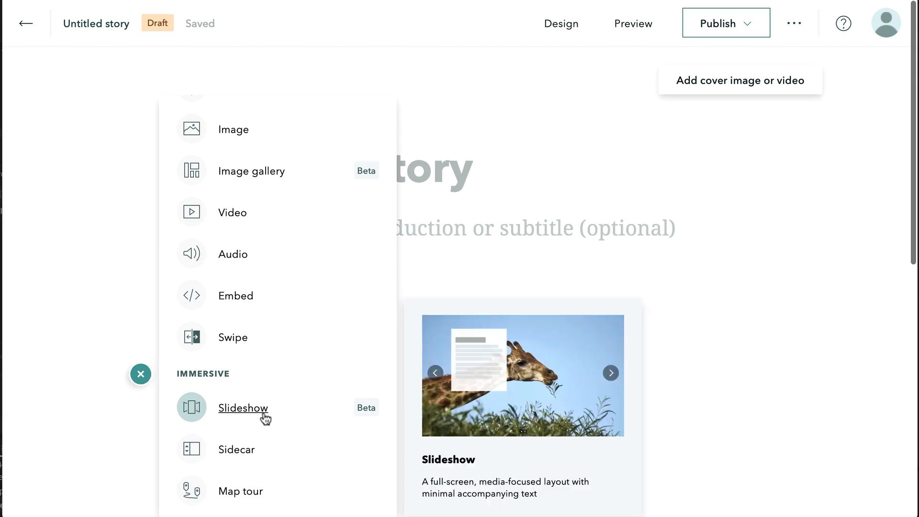
scroll(283, 303, up, 1)
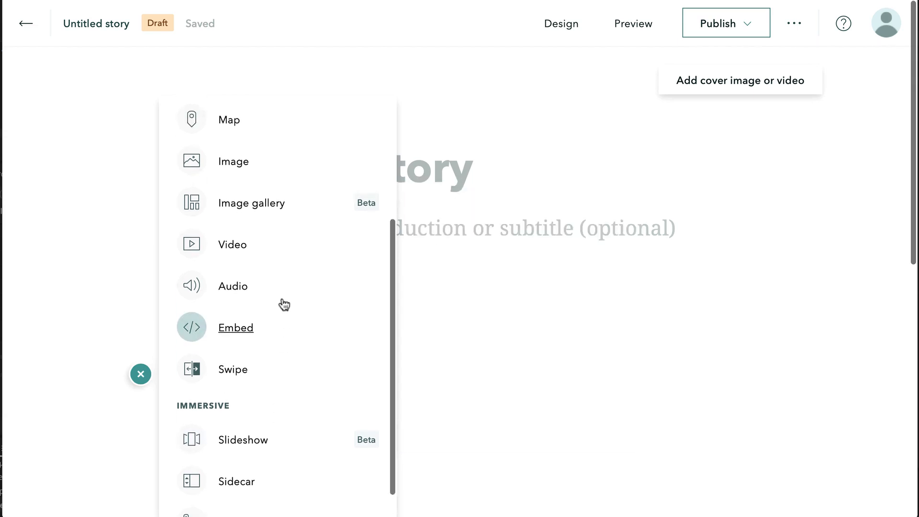
scroll(283, 304, up, 5)
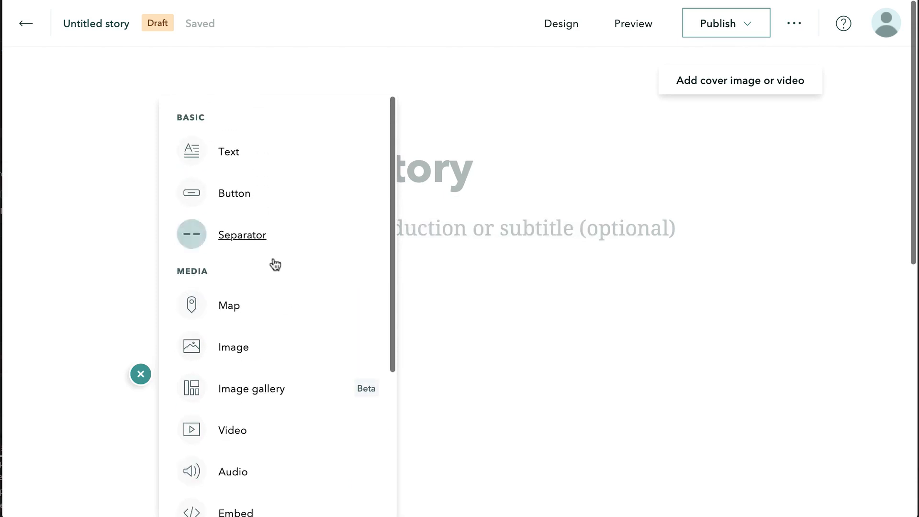
Add a text block to the story body and review its available text styles
mouse_move(247, 158)
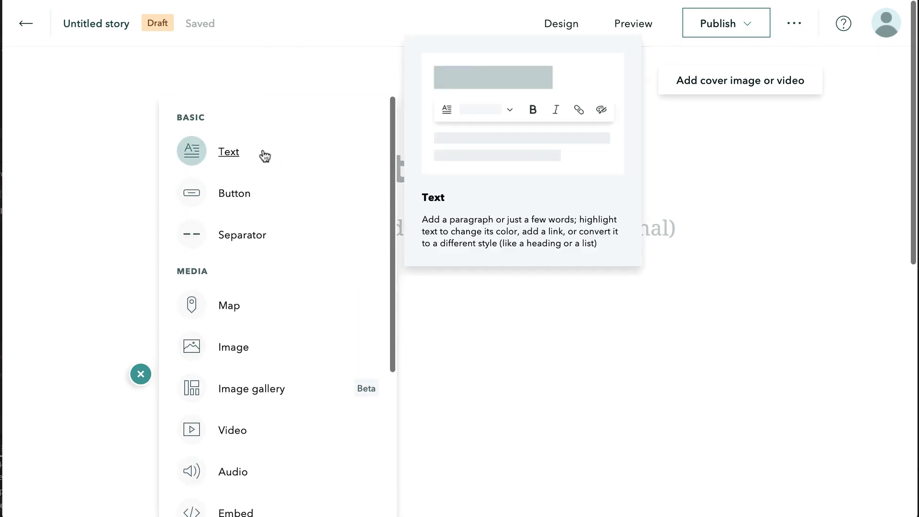
click(226, 150)
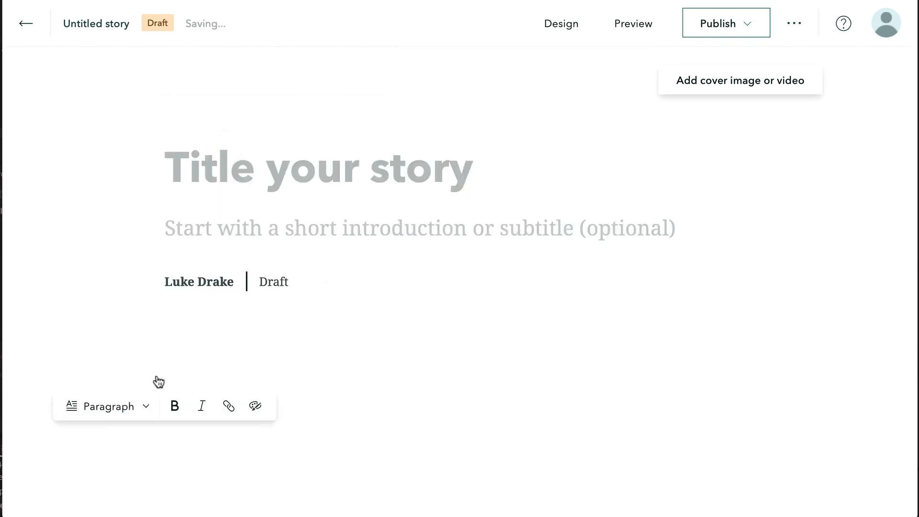
click(146, 406)
scroll(146, 407, down, 2)
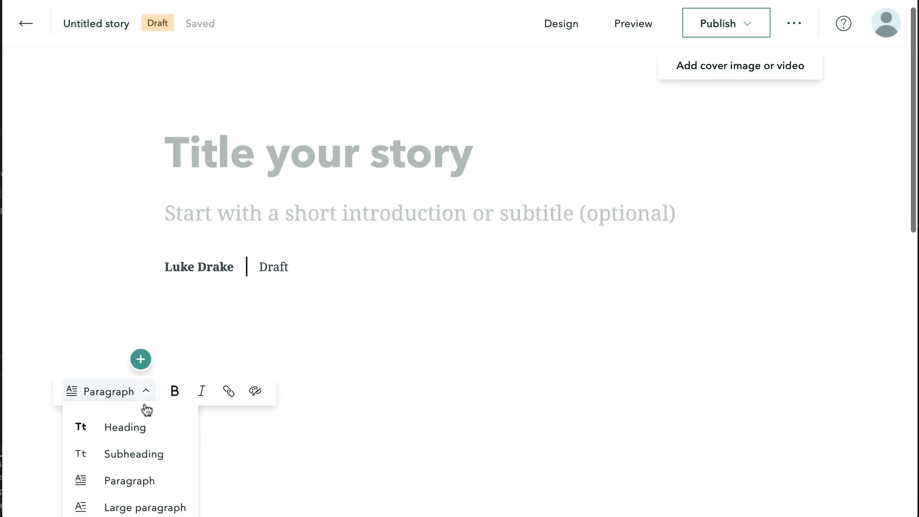
scroll(146, 411, down, 1)
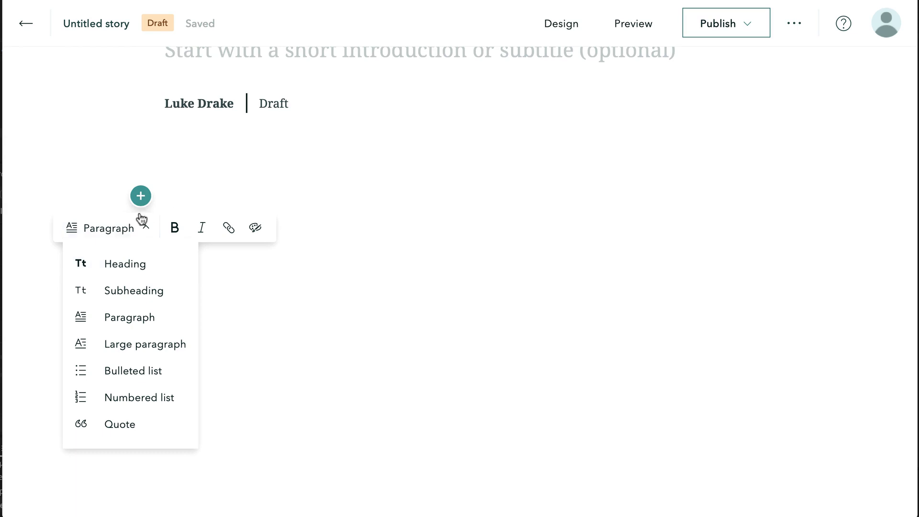
click(136, 235)
Write "This is a paragraph." in the new text block
click(183, 196)
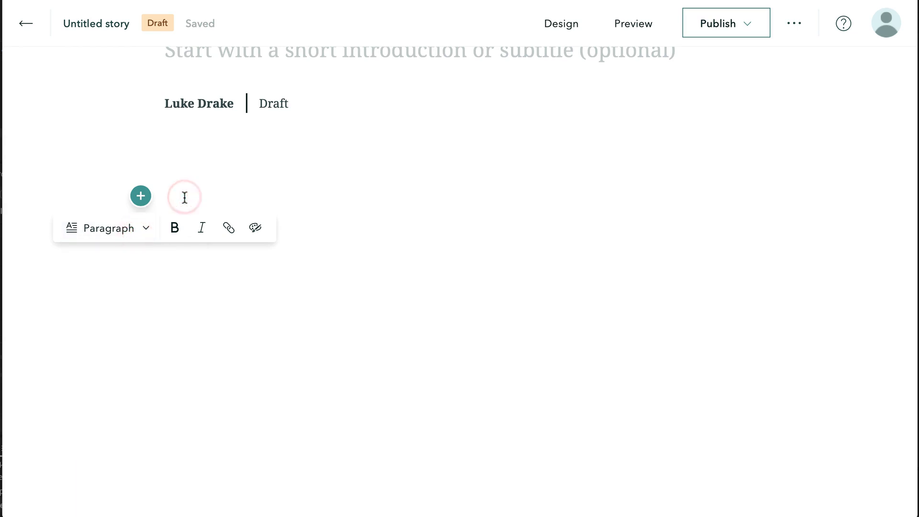
text(This is a)
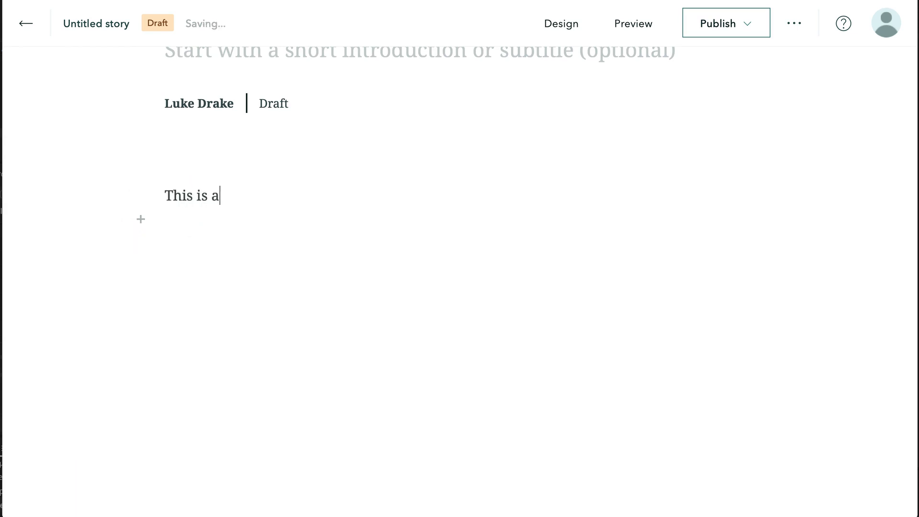
key(BackSpace)
text(a paragraph.)
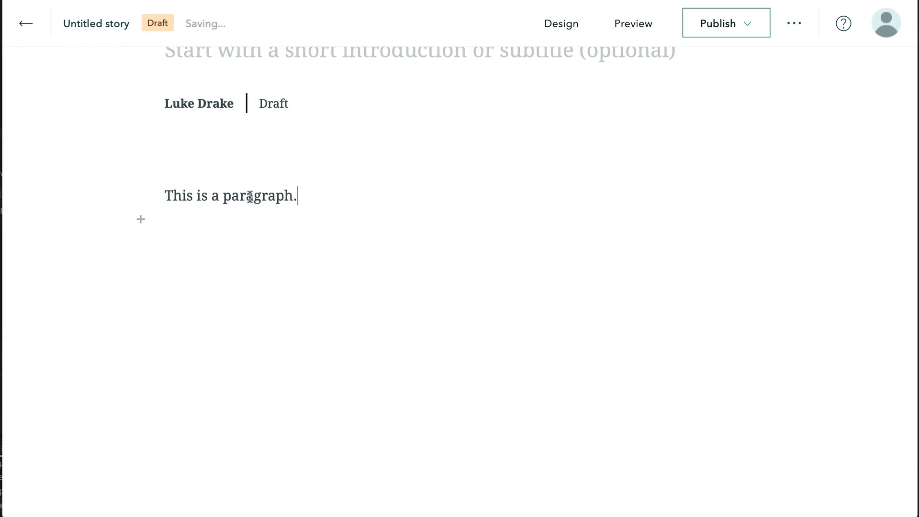
Try bold and italic on the word "paragraph", removing each again, and look at the text colour options
drag(223, 196, 287, 196)
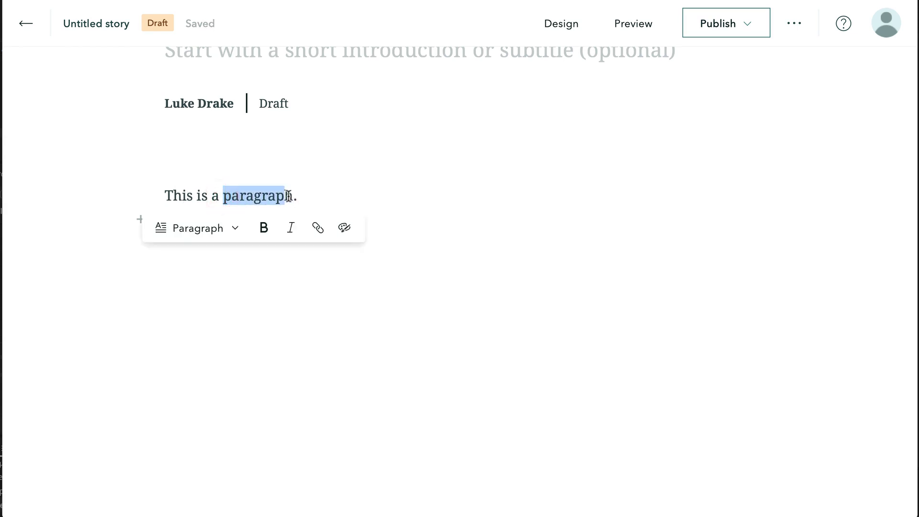
double_click(295, 197)
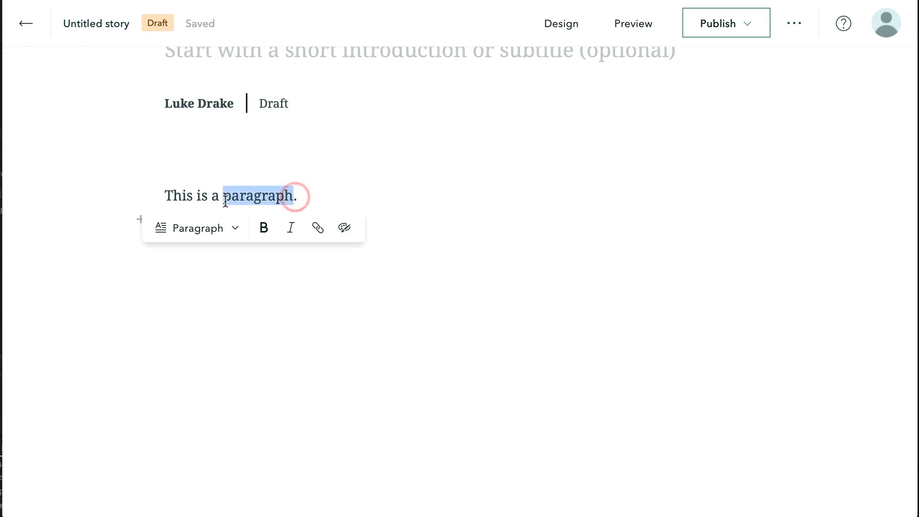
click(269, 229)
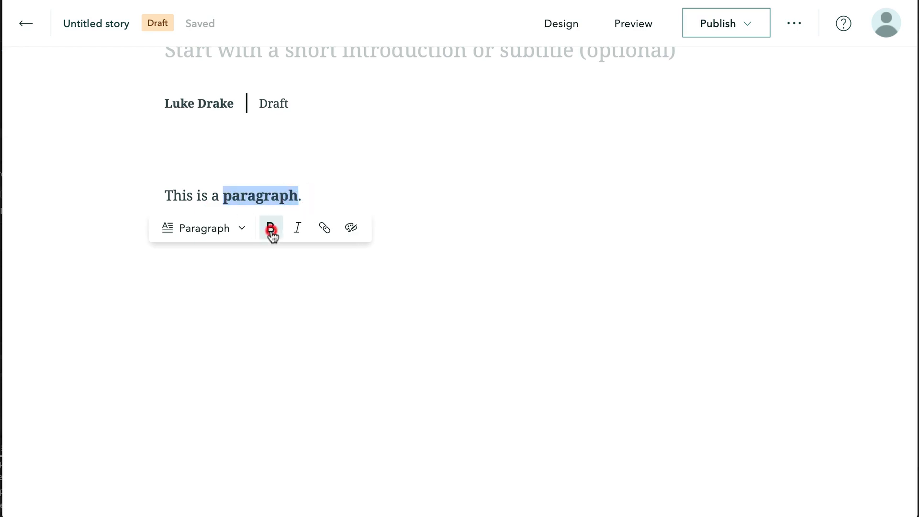
click(269, 228)
click(295, 230)
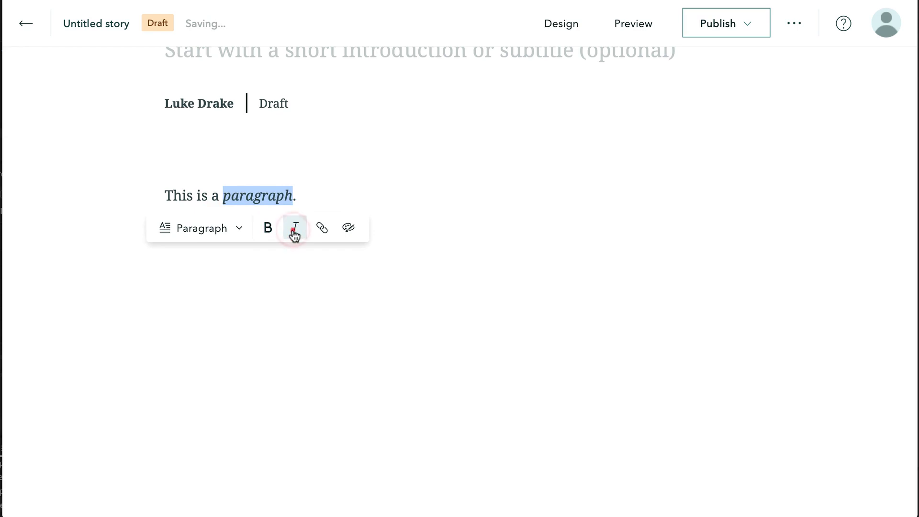
click(295, 230)
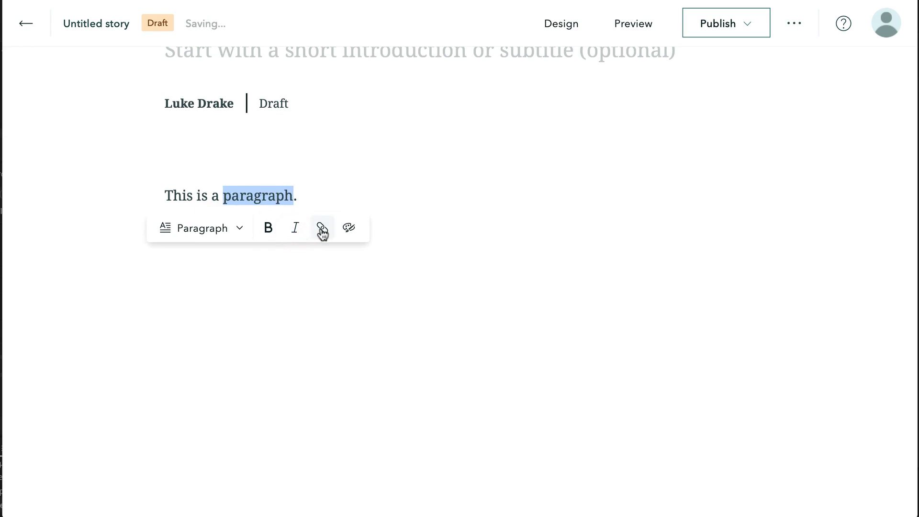
click(354, 232)
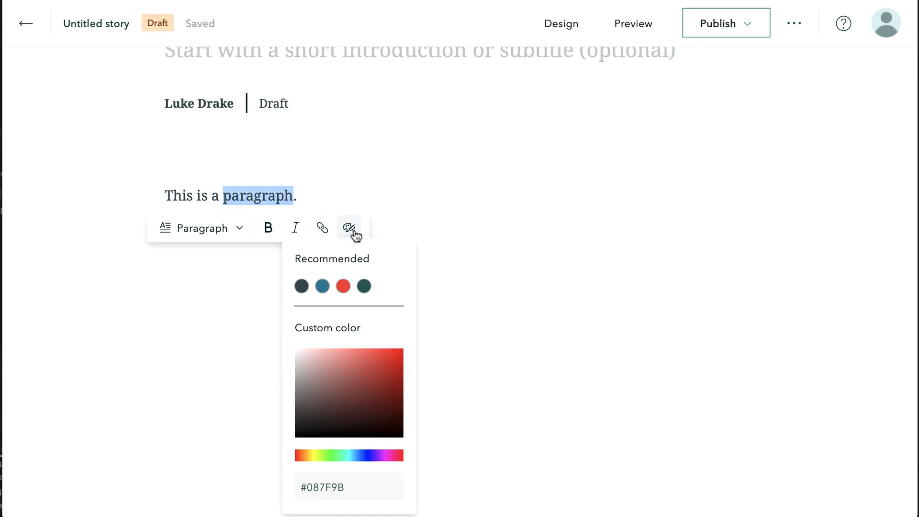
click(326, 195)
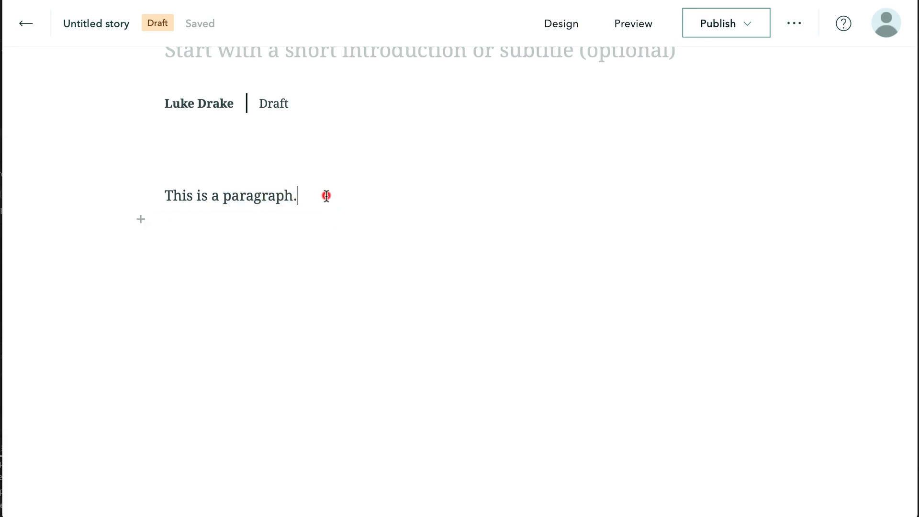
Change the style of the "This is a paragraph." text to Subheading
double_click(258, 195)
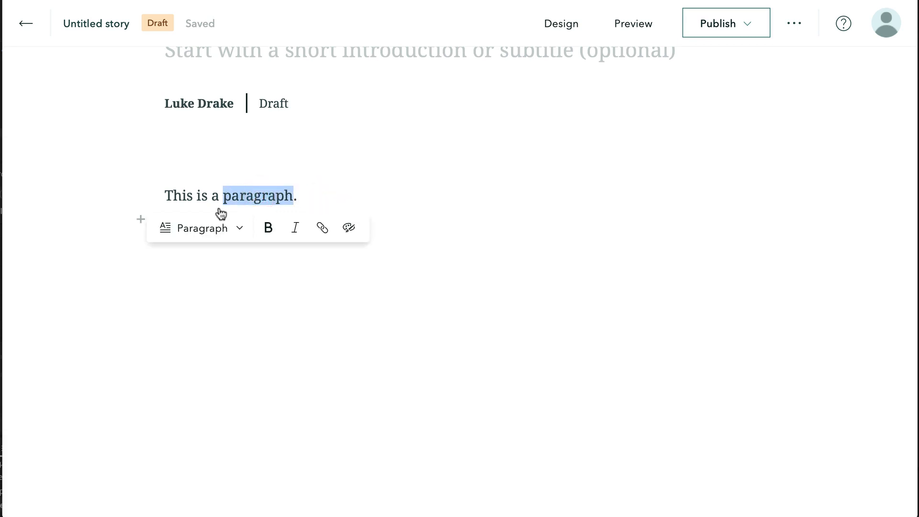
click(235, 231)
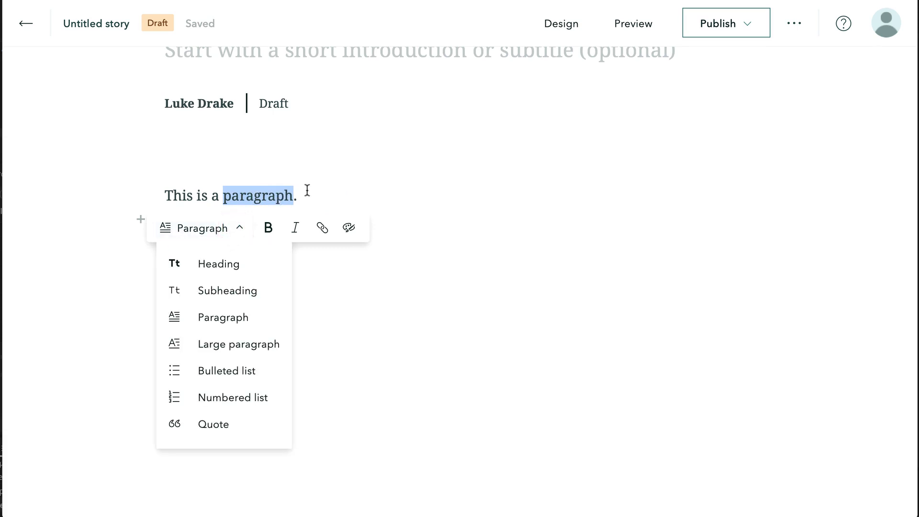
drag(305, 193, 216, 197)
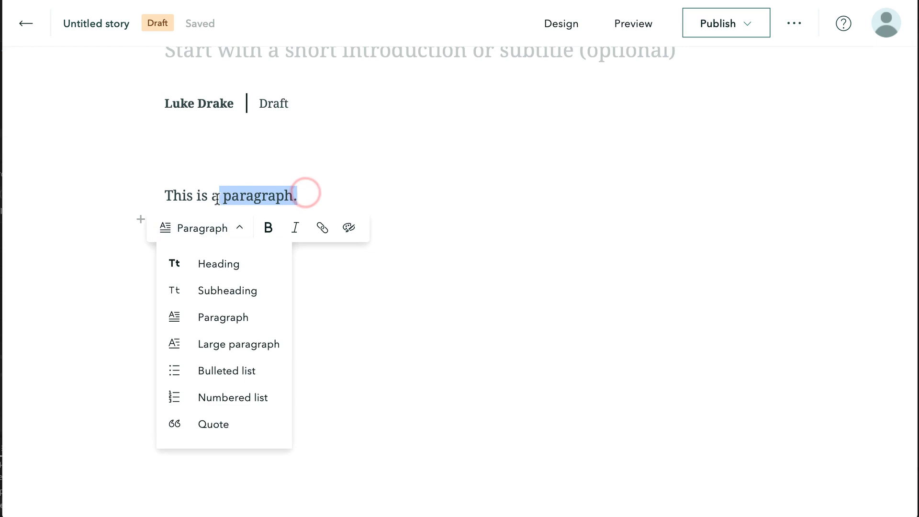
click(220, 233)
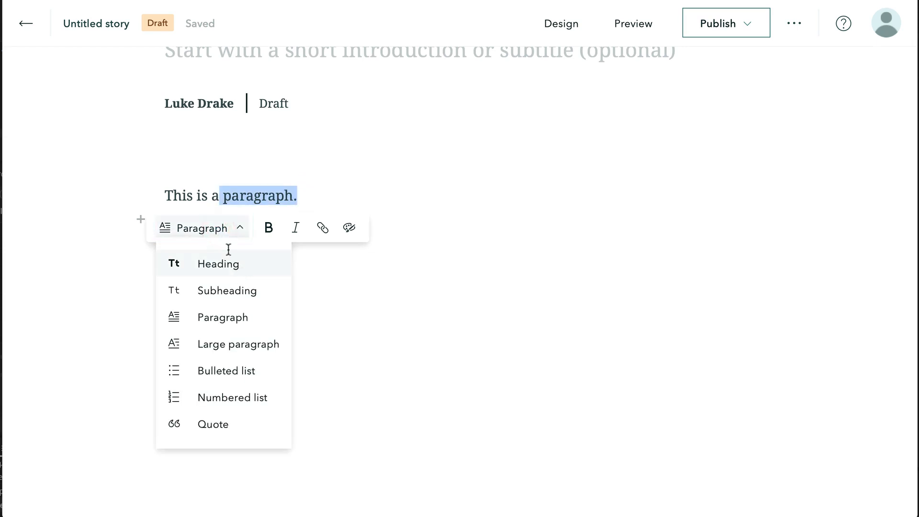
click(262, 290)
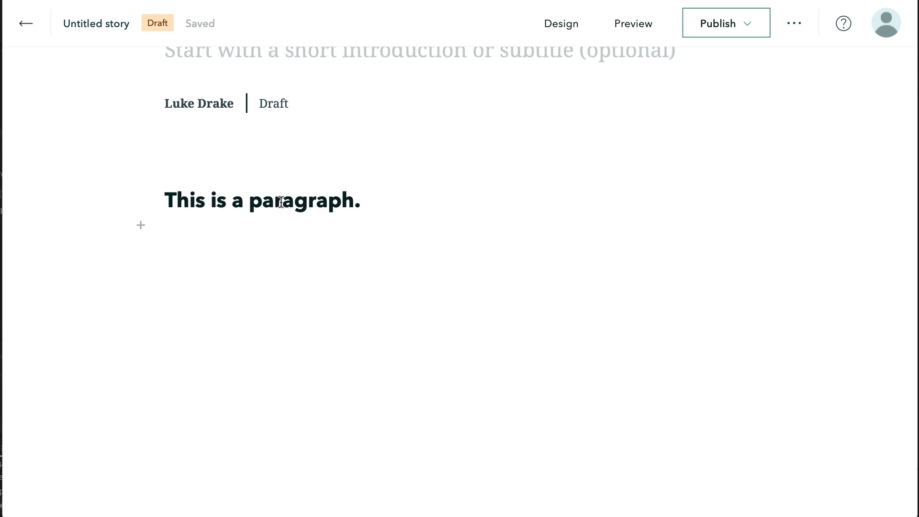
Change the style of the "This is a paragraph." text to Heading
double_click(305, 199)
click(267, 237)
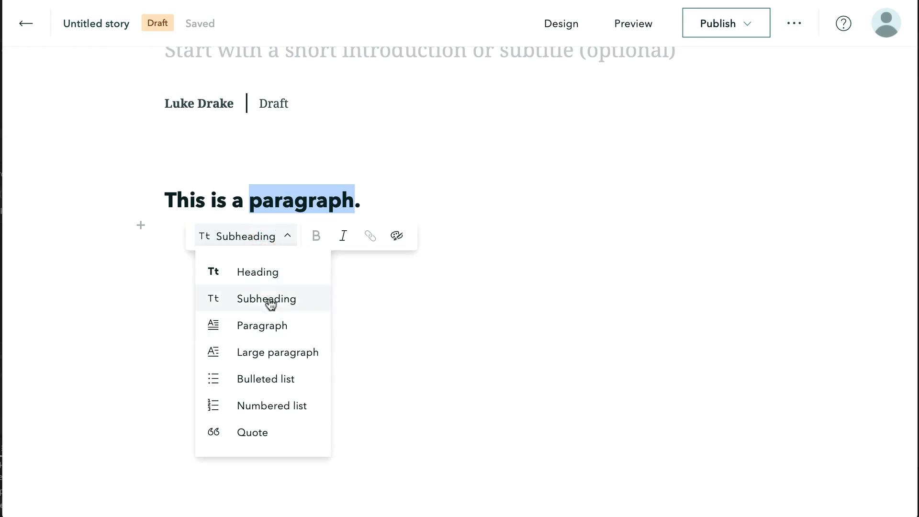
click(262, 272)
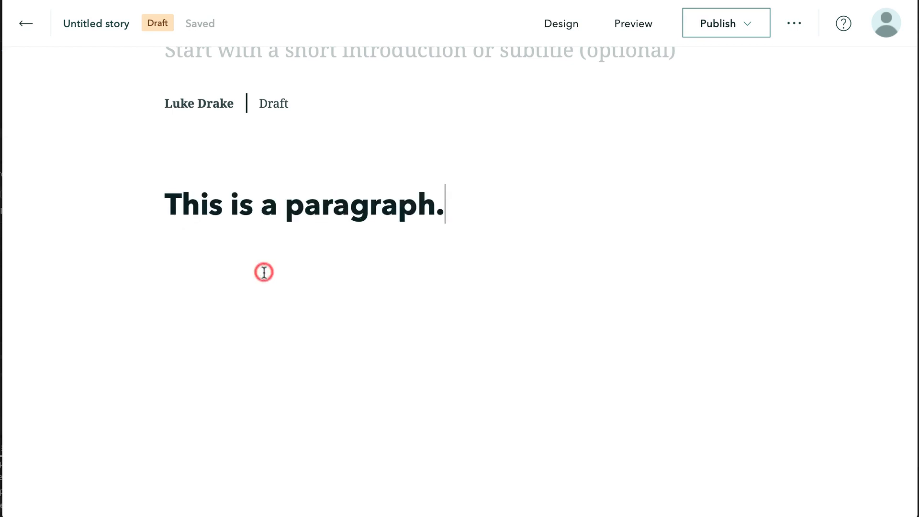
double_click(312, 207)
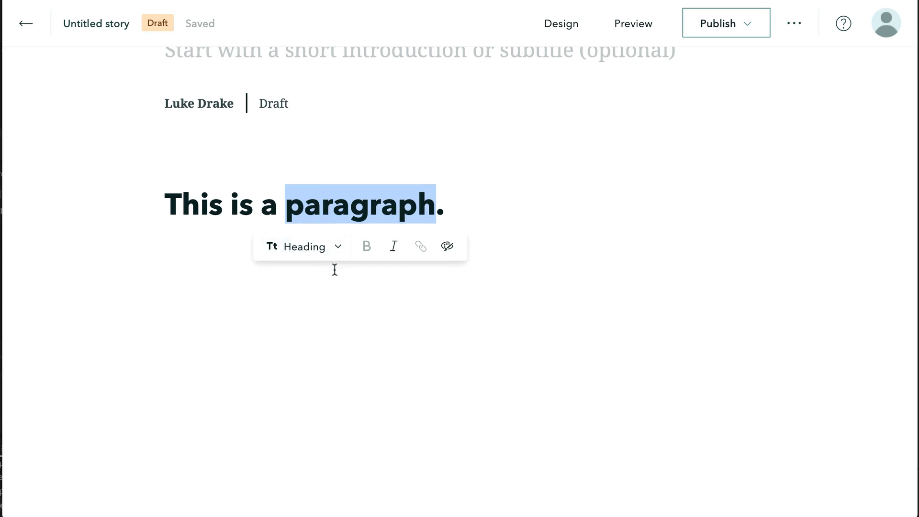
click(335, 271)
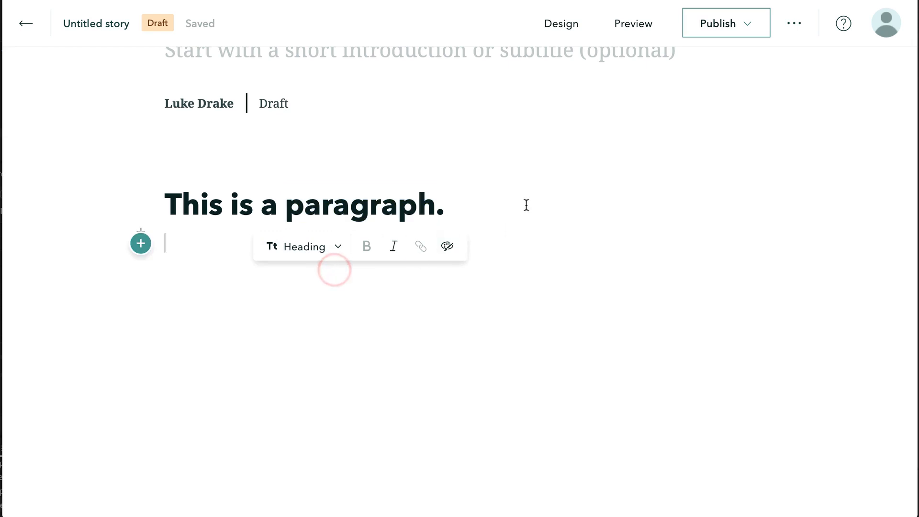
click(517, 157)
Turn on the optional Navigation section in the story's design settings and close the settings
scroll(378, 161, up, 1)
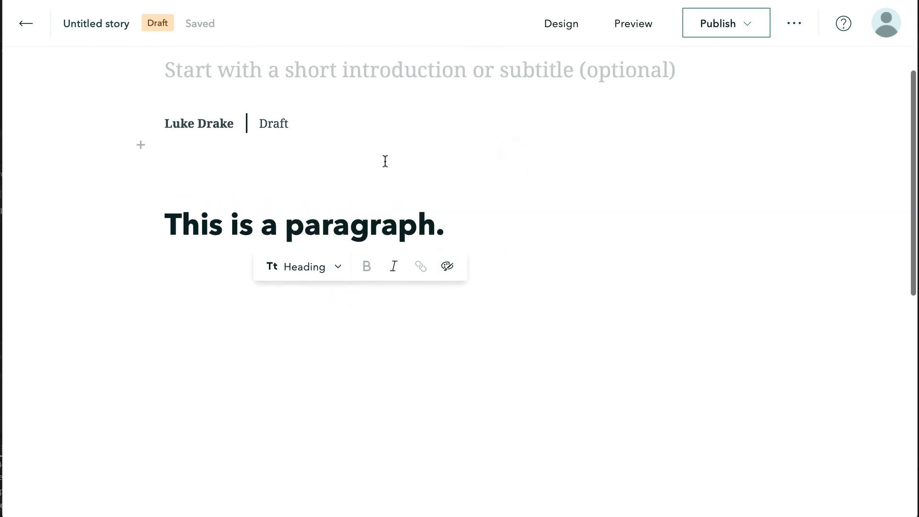
click(556, 27)
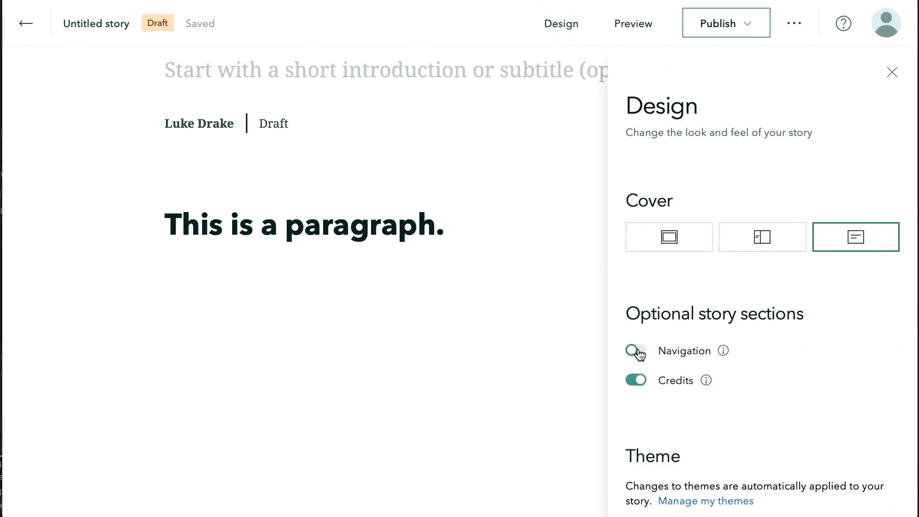
click(636, 351)
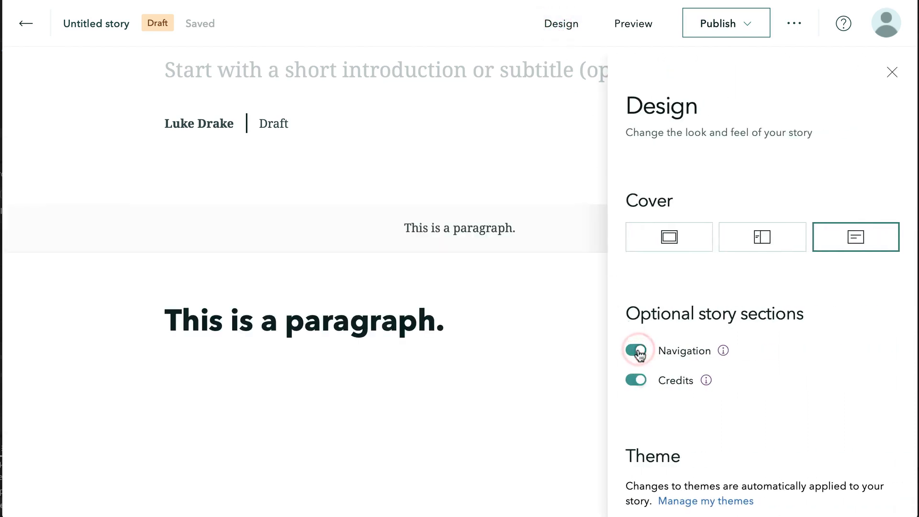
click(892, 72)
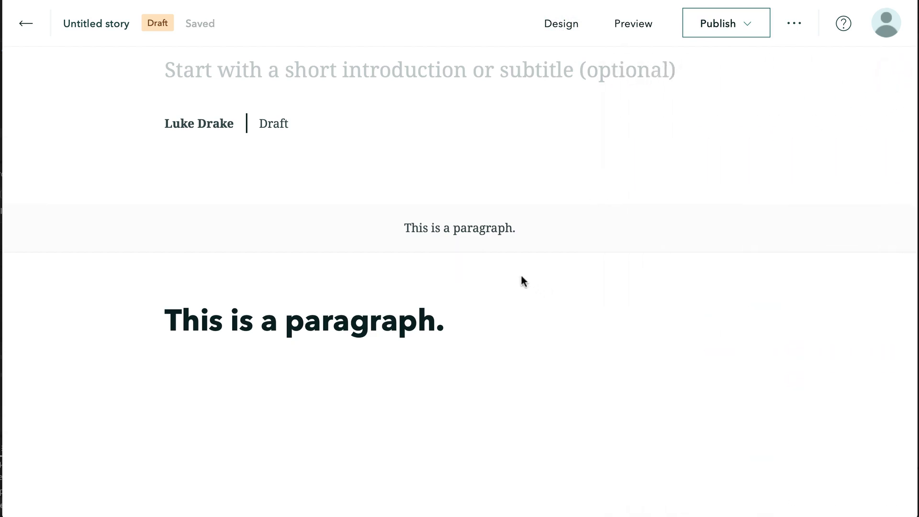
Add two new text lines, "Heading 2" and "Section 3", below the "This is a paragraph." heading
scroll(468, 276, up, 3)
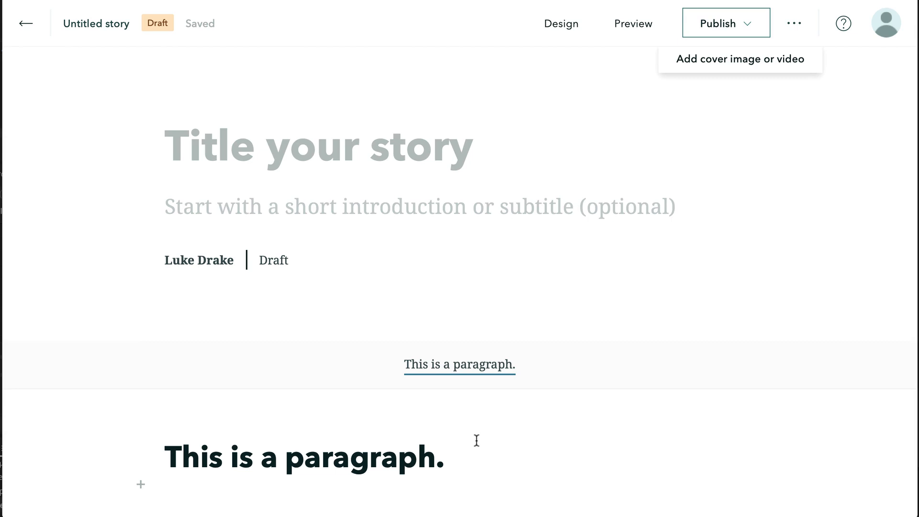
click(464, 461)
key(Return)
text(Heading 2)
key(Return)
text(Section 3)
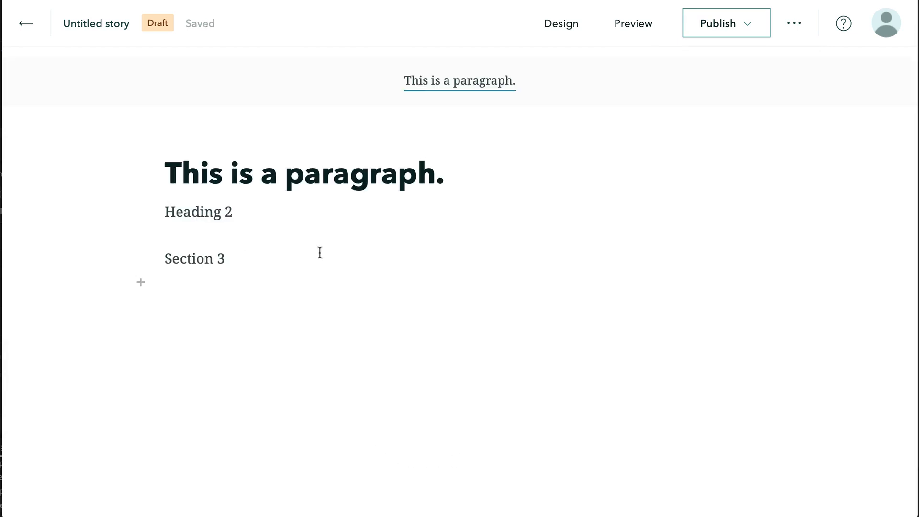
Change the style of the "Heading 2" and "Section 3" lines to Heading
click(251, 211)
click(165, 212)
drag(166, 210, 244, 206)
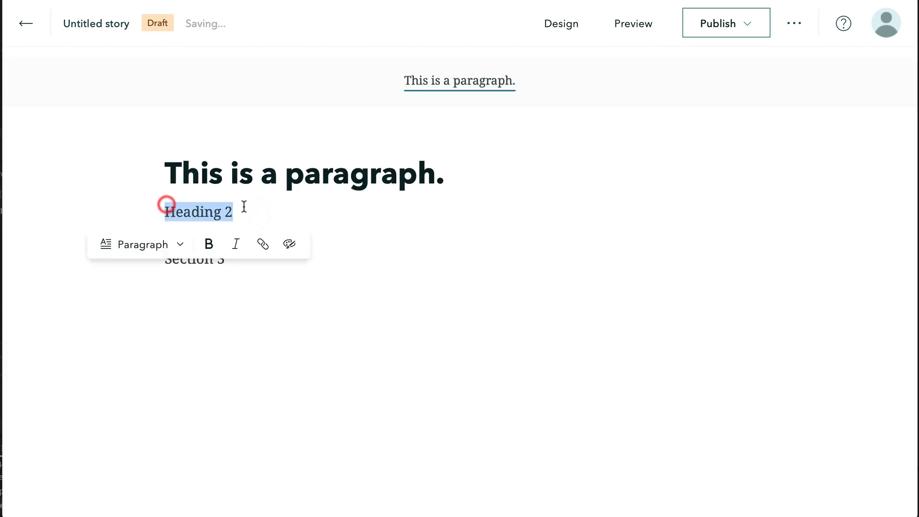
click(168, 243)
click(167, 282)
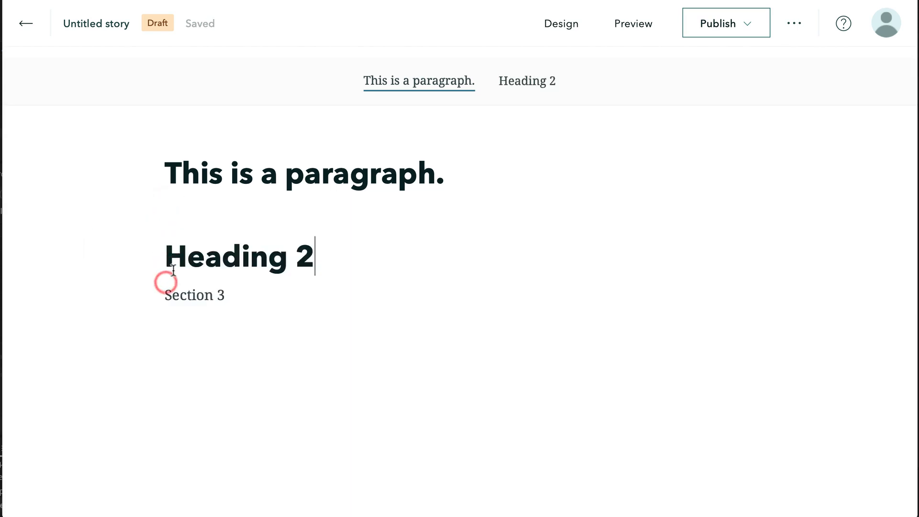
drag(166, 294, 227, 292)
click(175, 330)
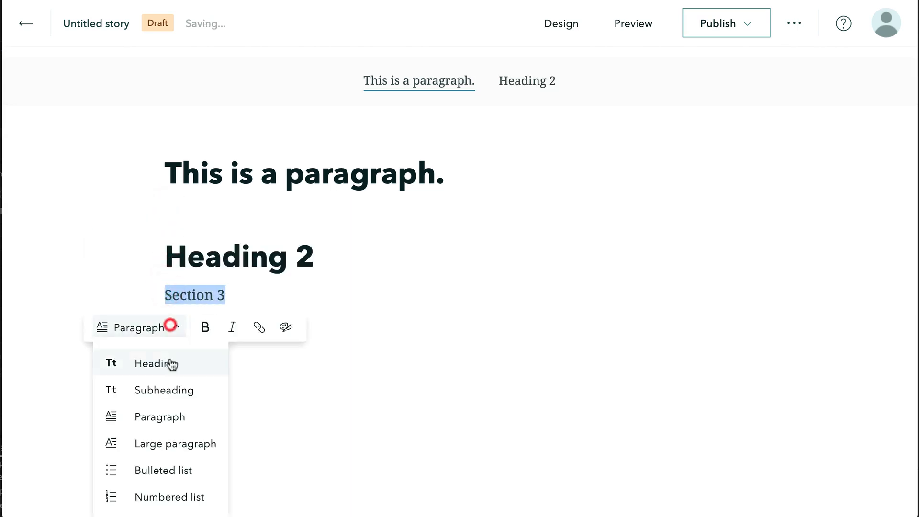
click(173, 370)
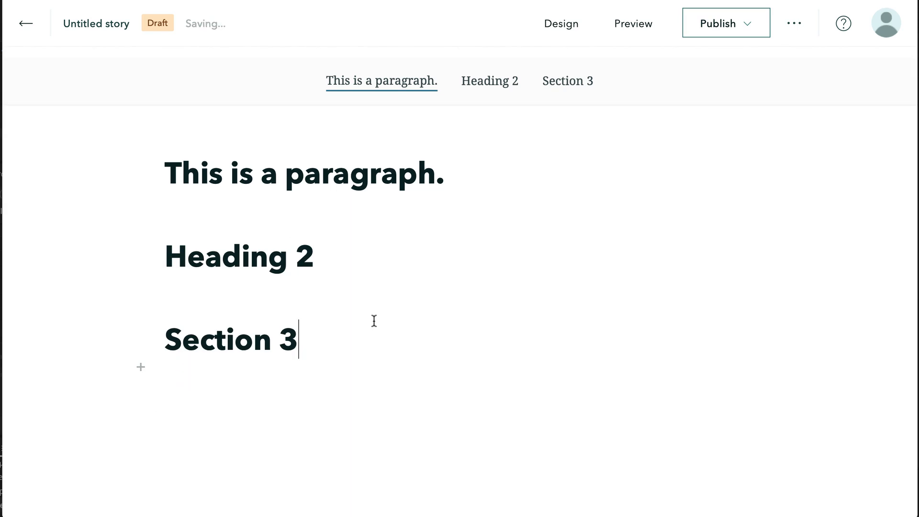
Replace the text of the "This is a paragraph." heading with "Introduction"
scroll(373, 320, up, 2)
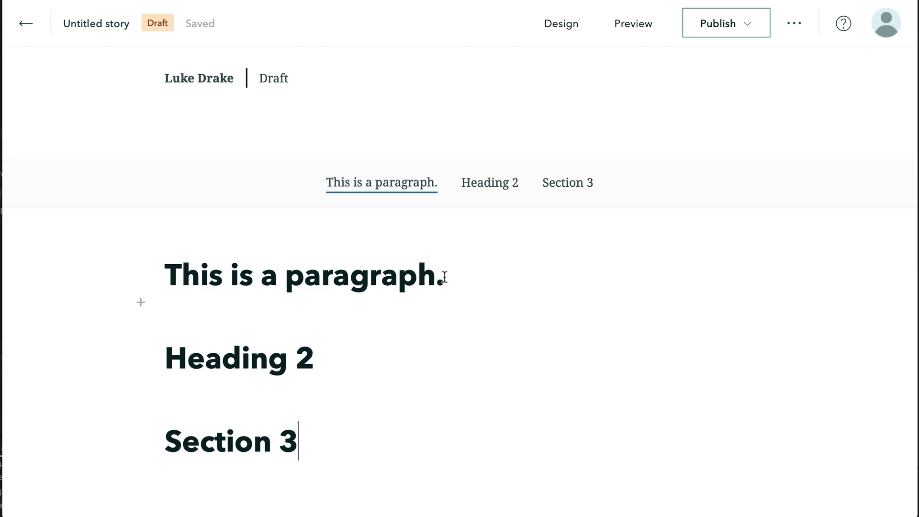
drag(444, 275, 150, 272)
text(j)
key(BackSpace)
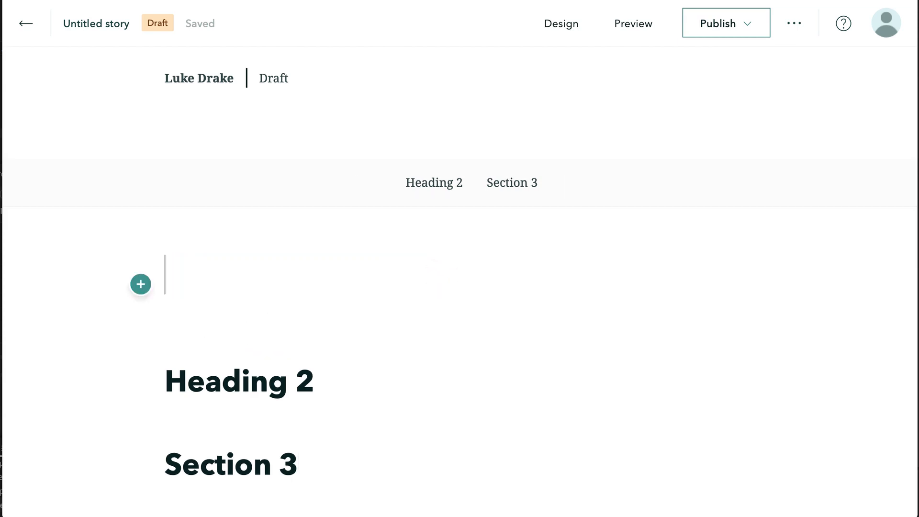
text(Introduction)
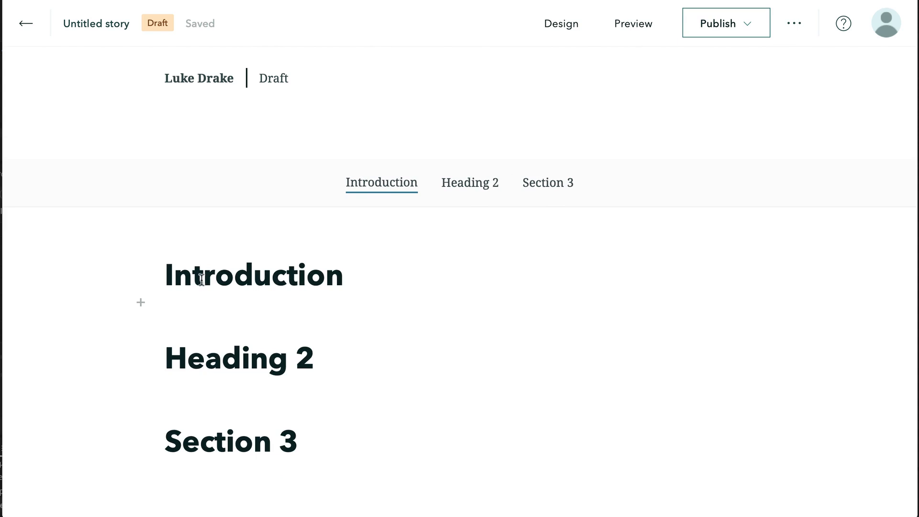
Replace the first heading's text with "Welcome to CSUN"
double_click(230, 276)
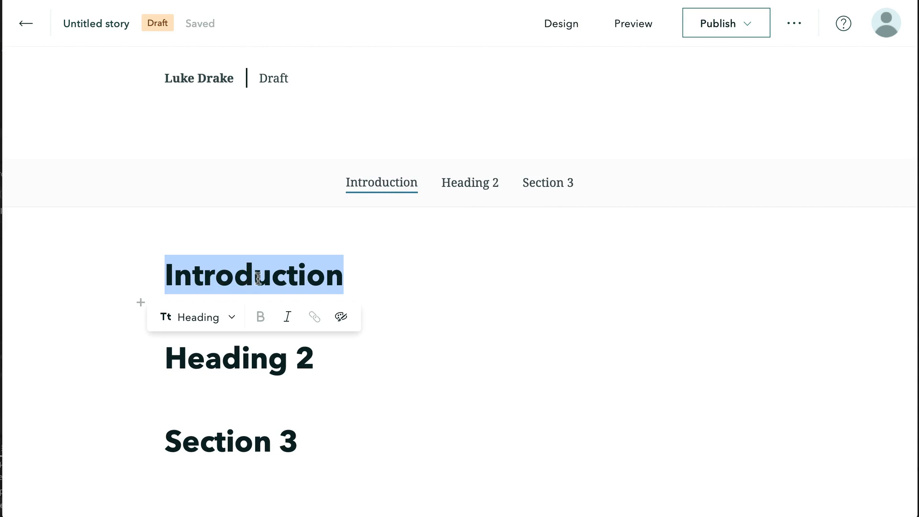
text(We)
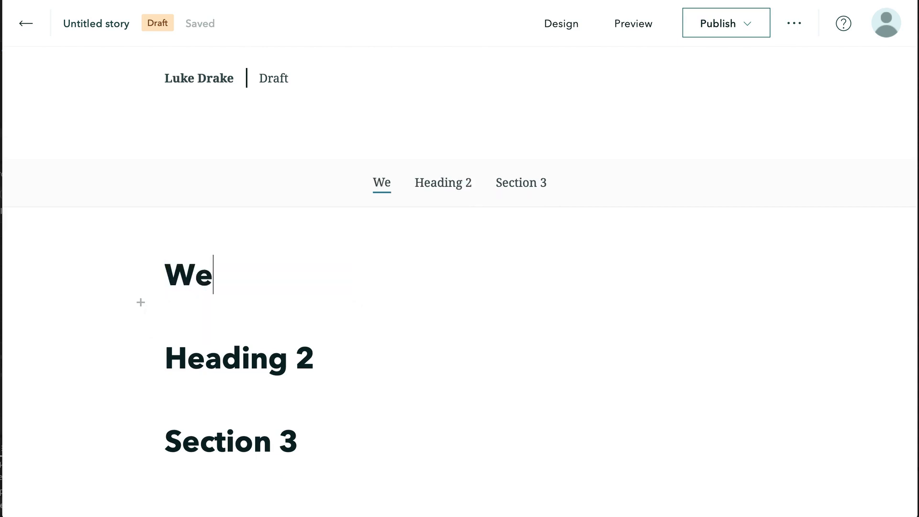
text(lcome )
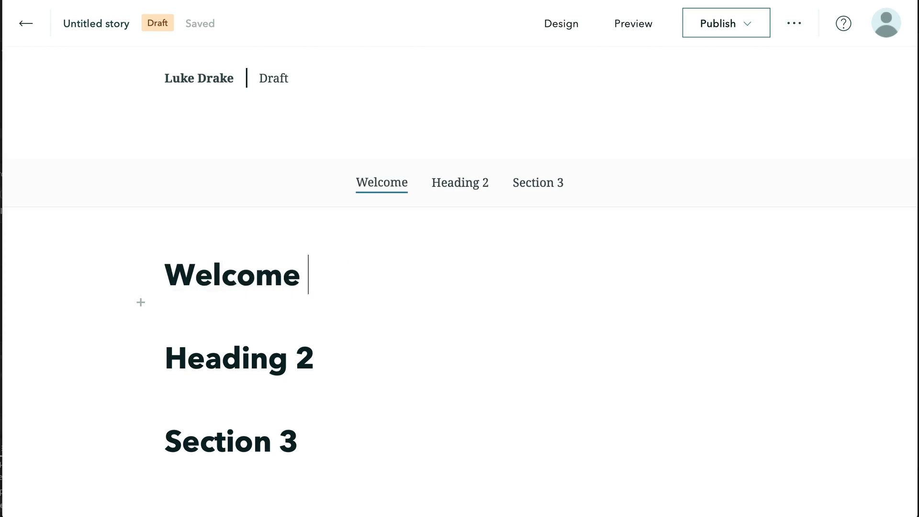
text(to CSUN)
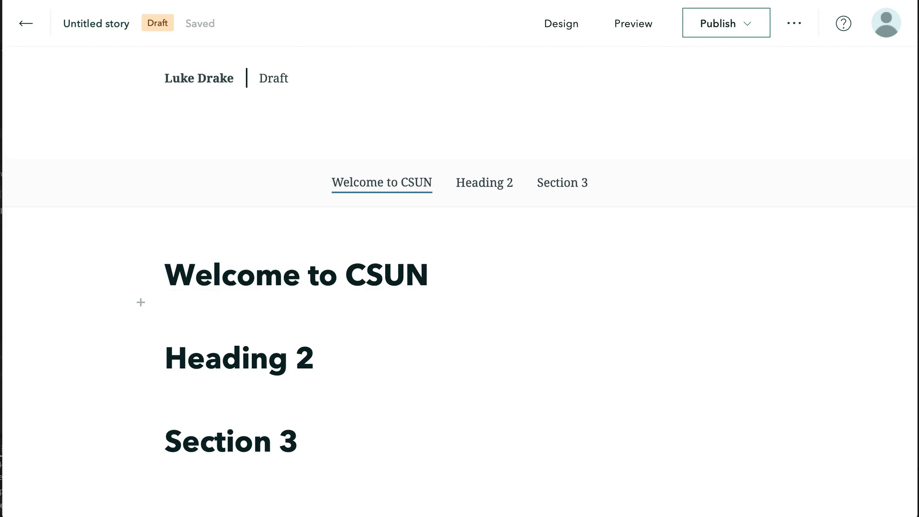
Retitle the "Heading 2" heading as "Points of Interest" and the "Section 3" heading as "Parking and Transportation"
drag(313, 357, 169, 352)
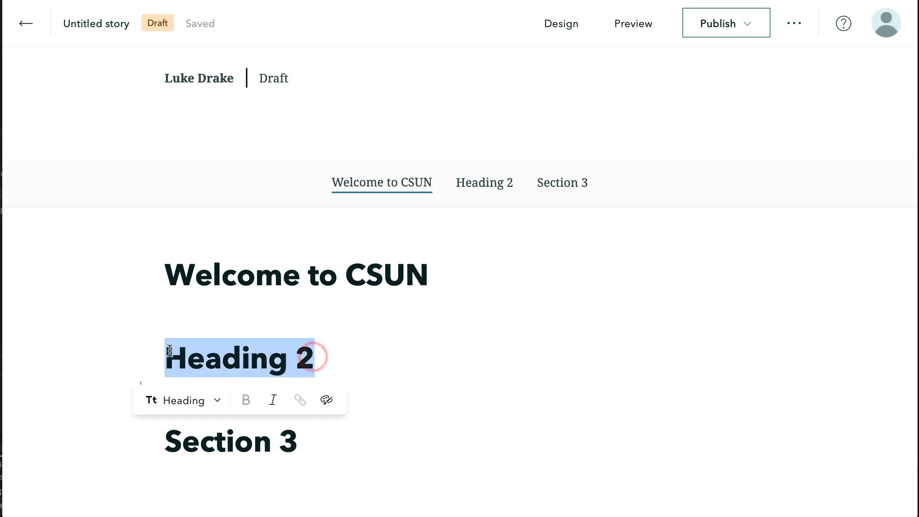
text(Points of Intere)
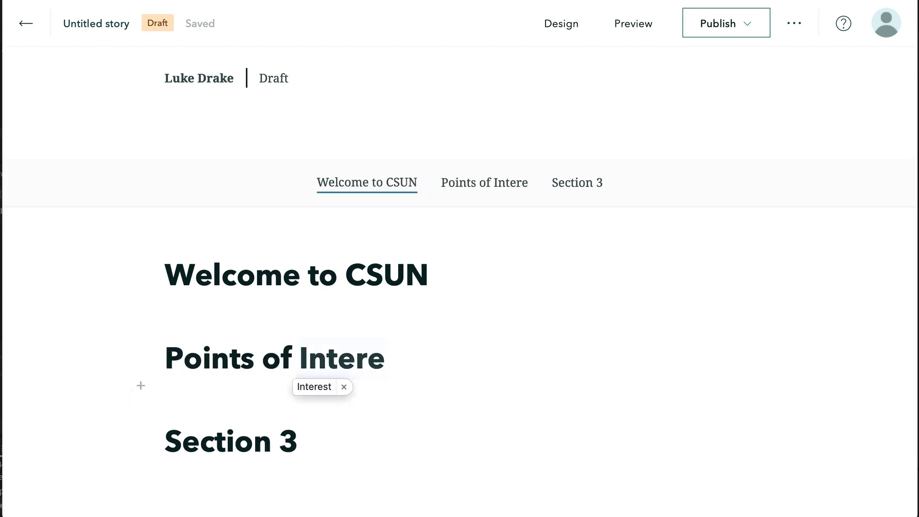
text(st)
drag(299, 439, 165, 439)
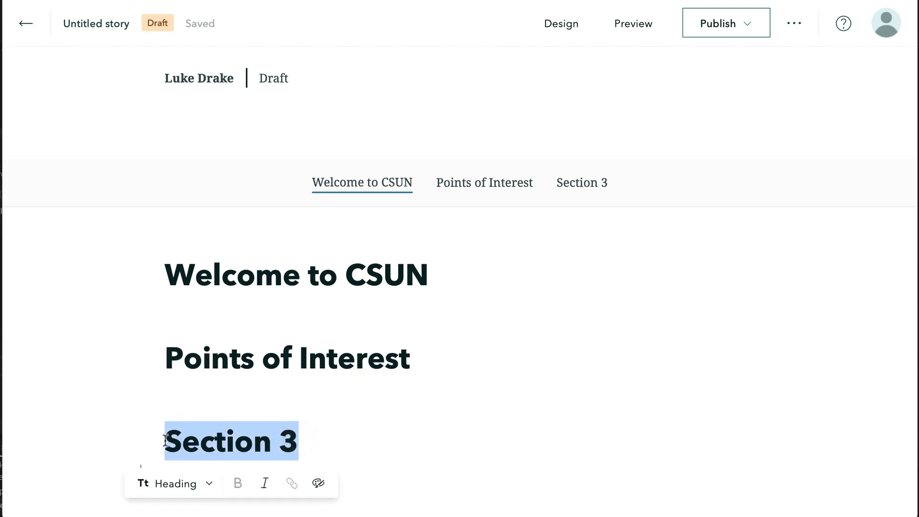
text(Parking and Tra)
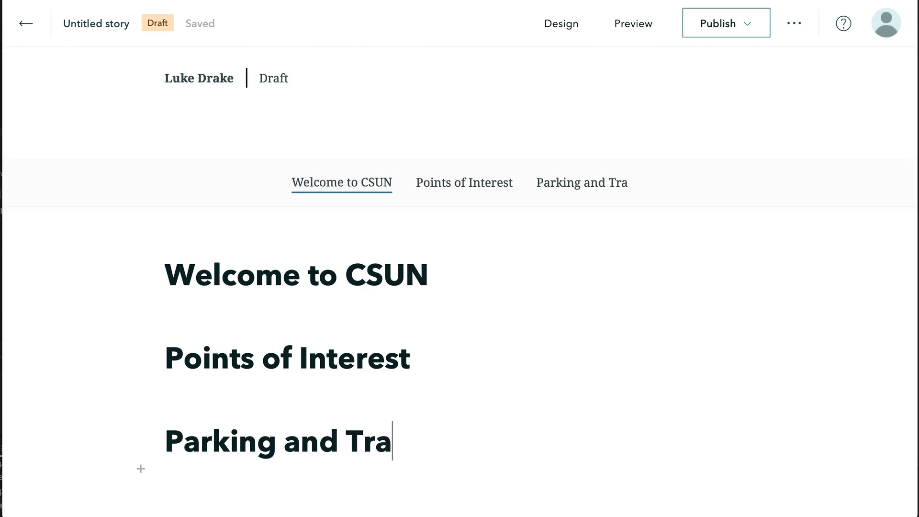
text(nsportation)
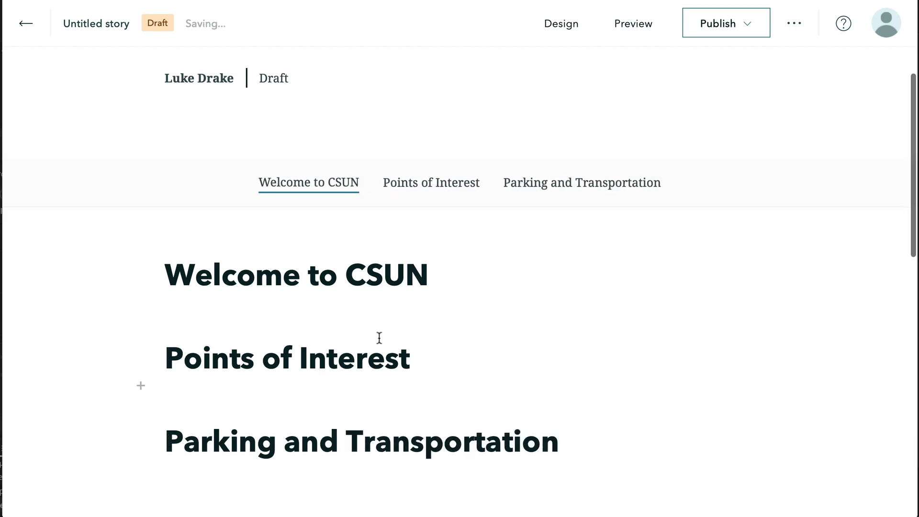
scroll(377, 339, up, 3)
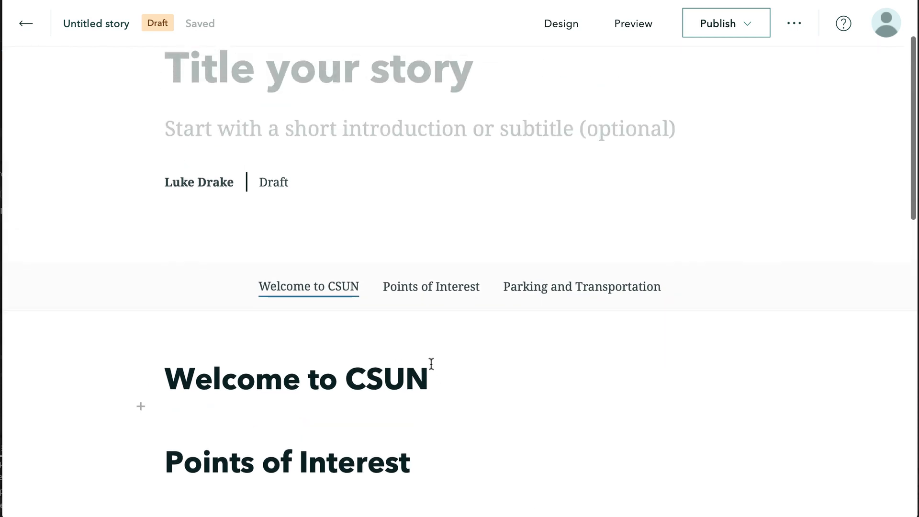
click(434, 379)
scroll(435, 378, down, 3)
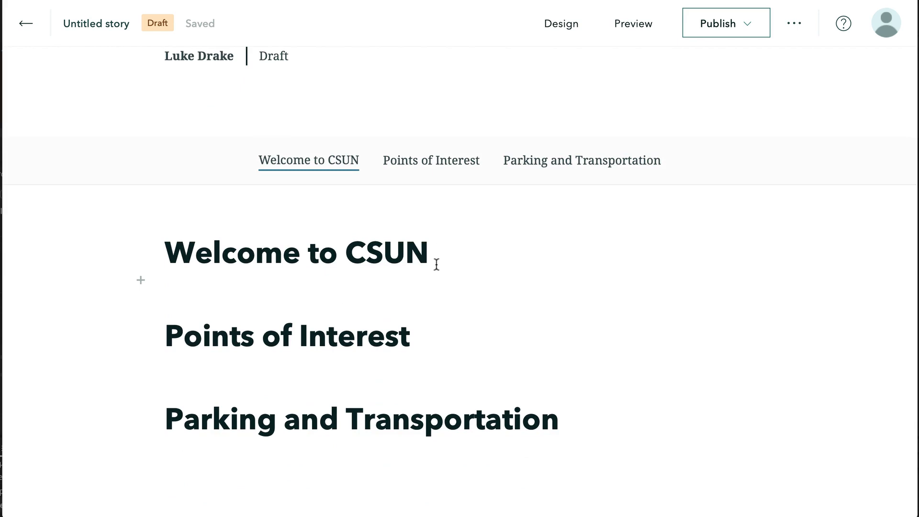
click(141, 284)
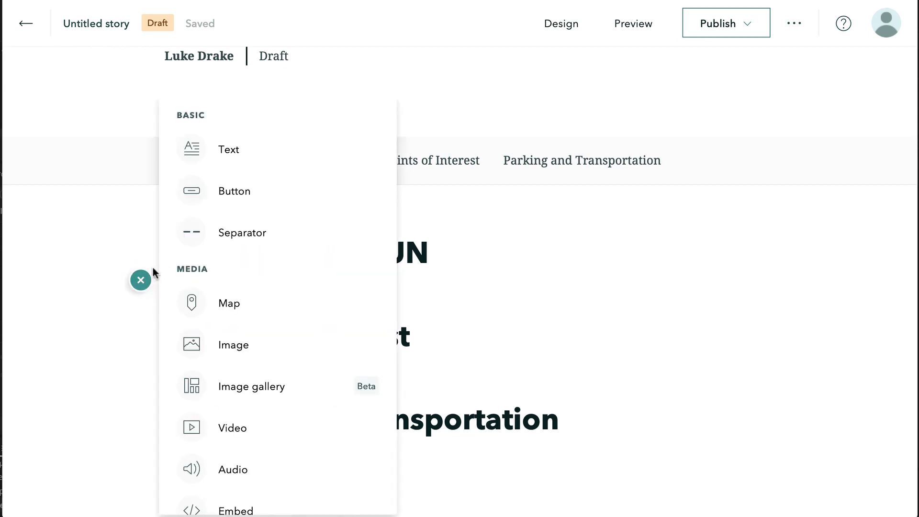
click(452, 314)
Add a paragraph reading "This is a paragraph." directly below the "Welcome to CSUN" heading
click(434, 259)
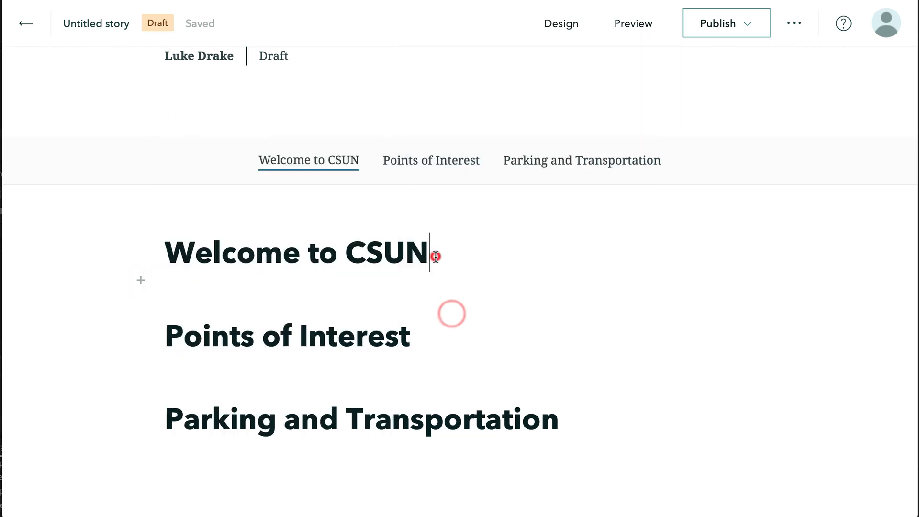
key(Return)
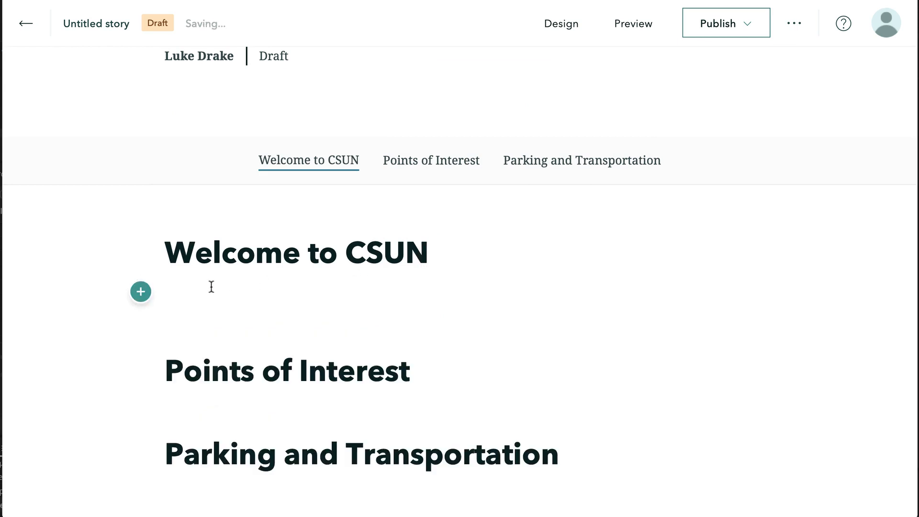
text(This )
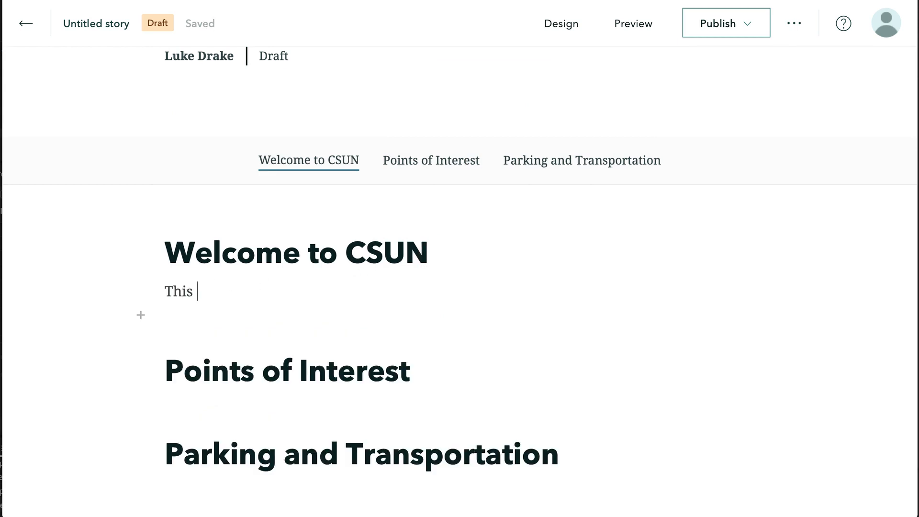
text(is)
text( a parag)
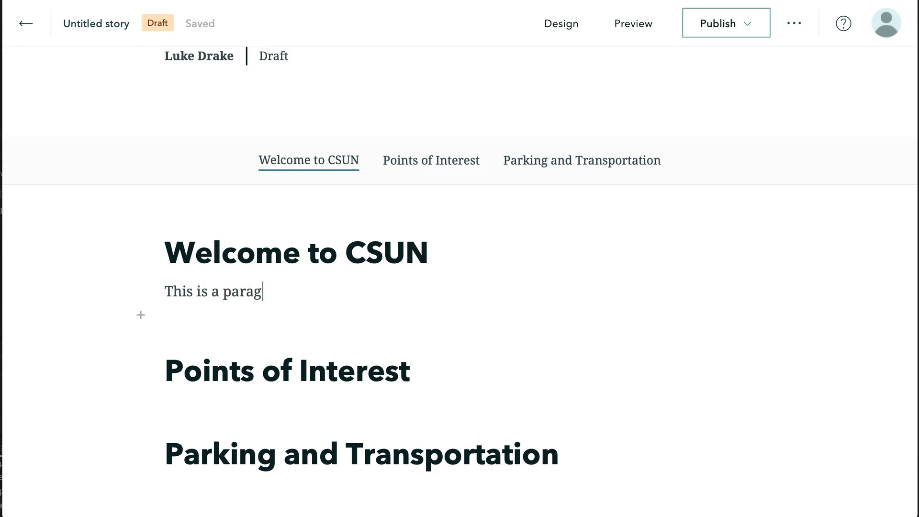
text(raph)
key(BackSpace)
key(BackSpace)
key(BackSpace)
text(raph.)
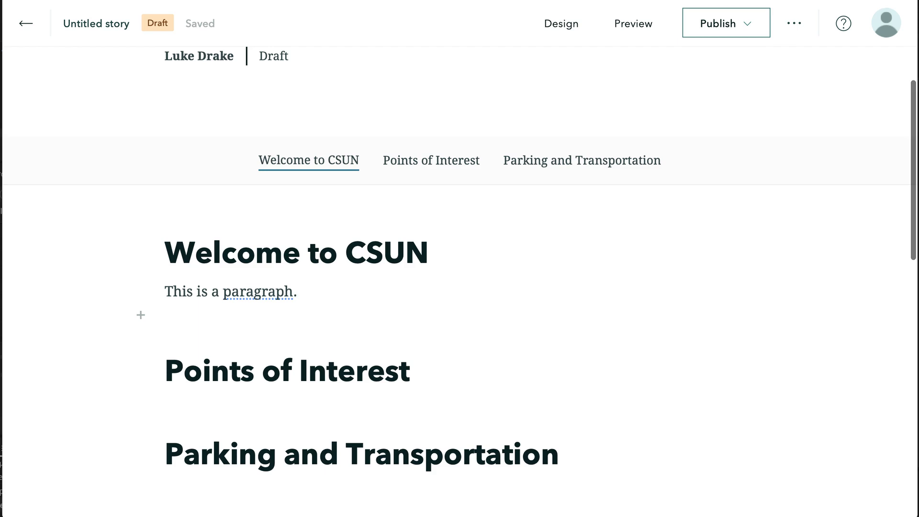
scroll(459, 258, up, 5)
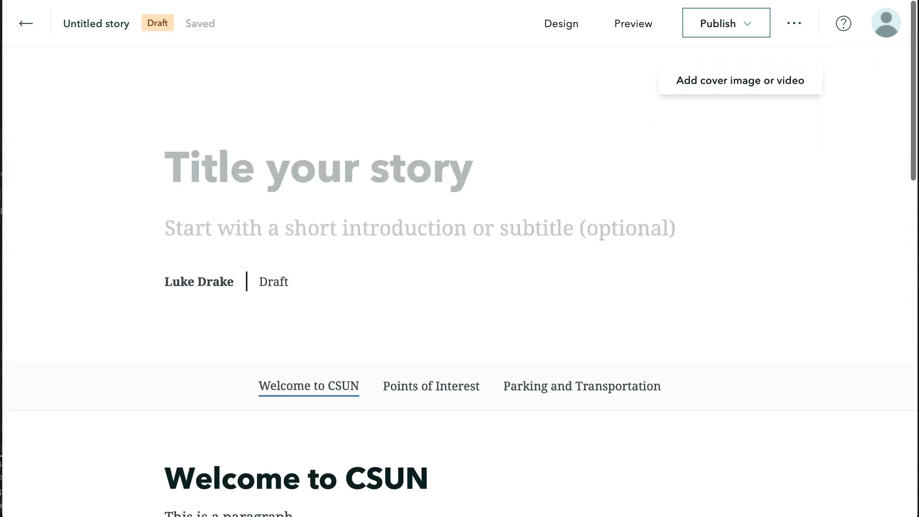
text(Vk)
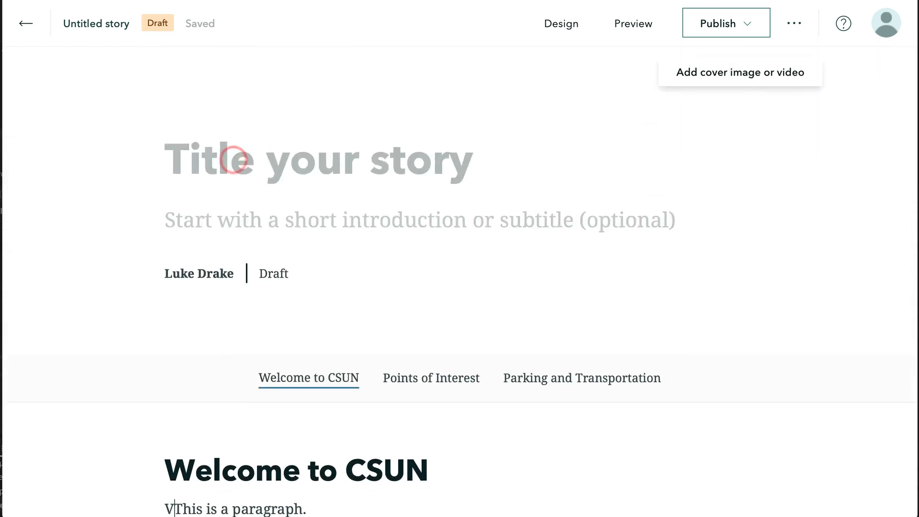
key(BackSpace)
key(BackSpace)
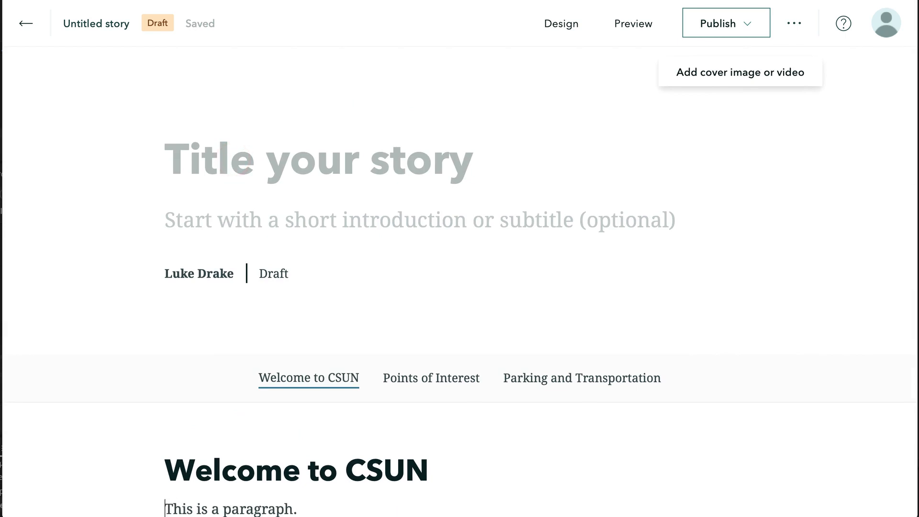
Title the story "Virtual Tour CSUN"
click(246, 160)
text(Virt)
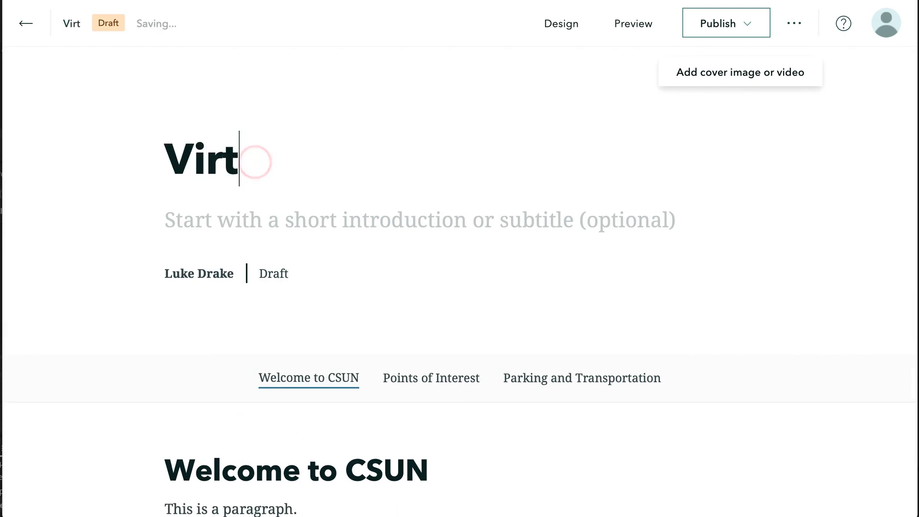
text(ural)
key(BackSpace)
key(BackSpace)
key(BackSpace)
text(al )
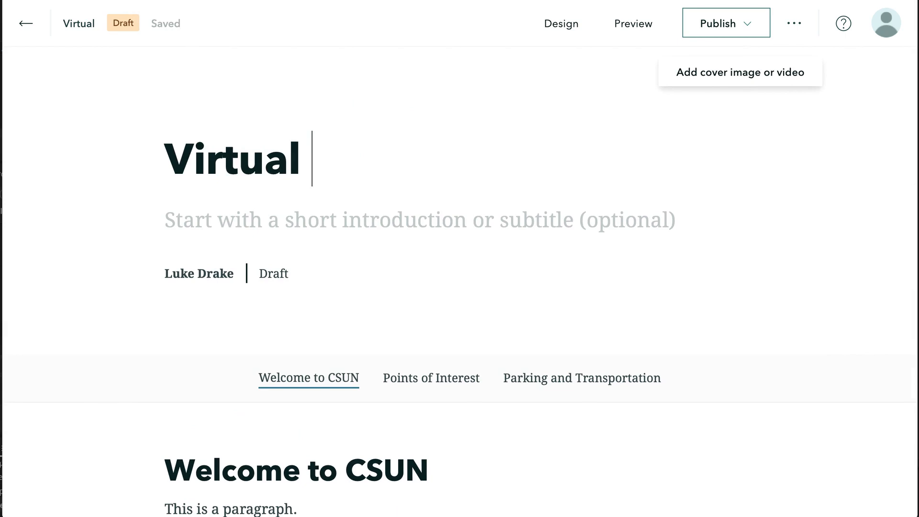
text(Tour CSUN)
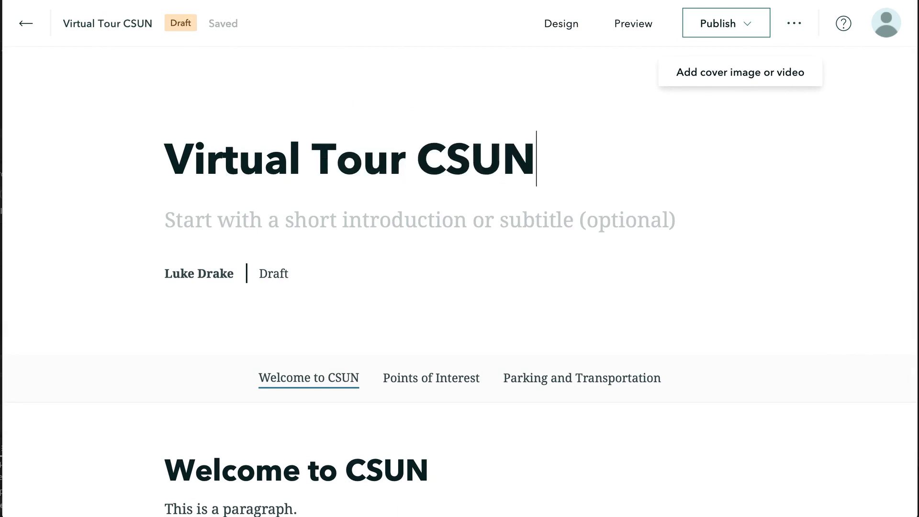
Add the subtitle "Check out the campus in this online tour!" below the story title
click(218, 220)
text(C)
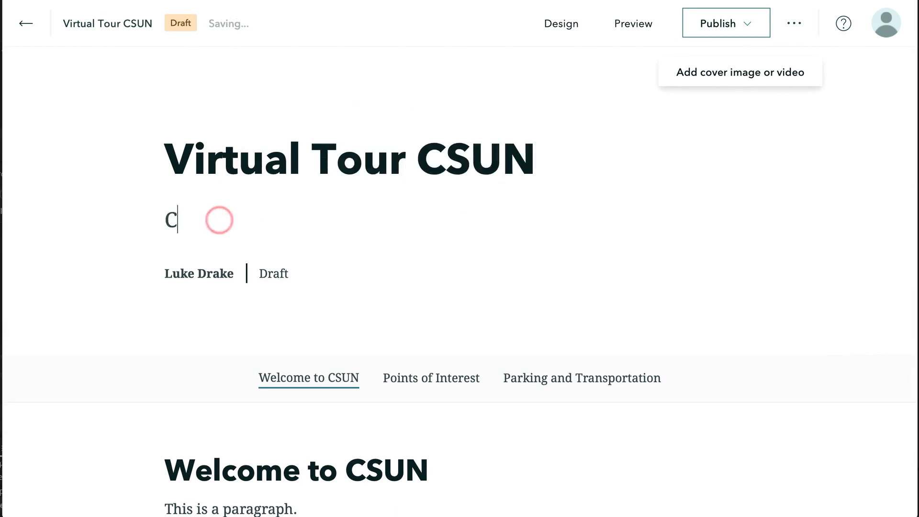
text(heck out)
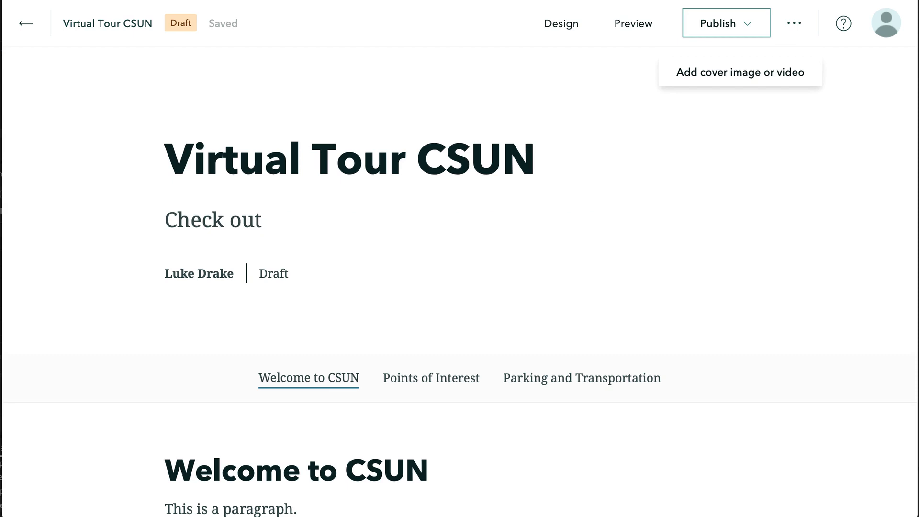
text( the campus)
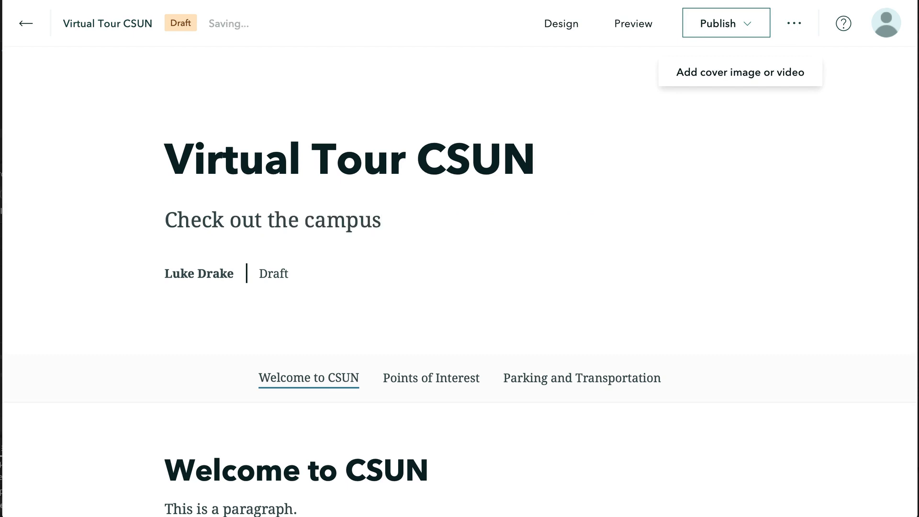
text( in the)
key(BackSpace)
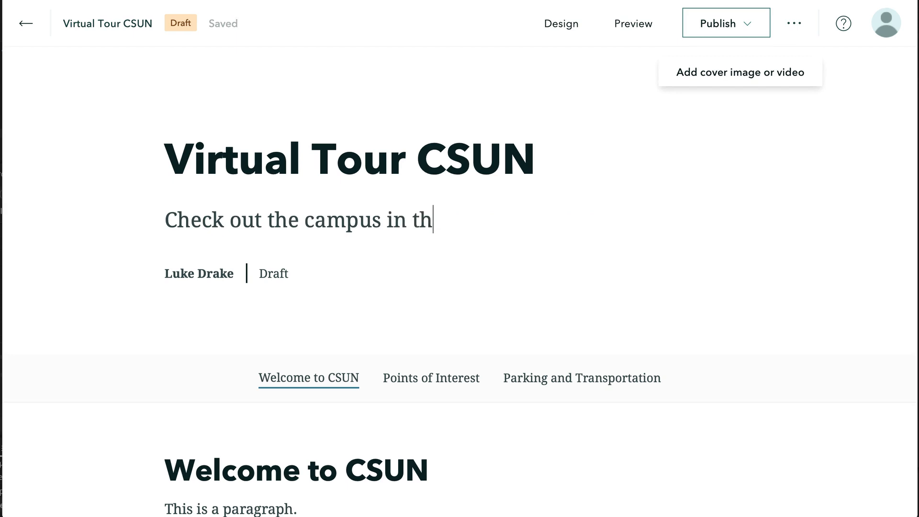
text(is online tour!)
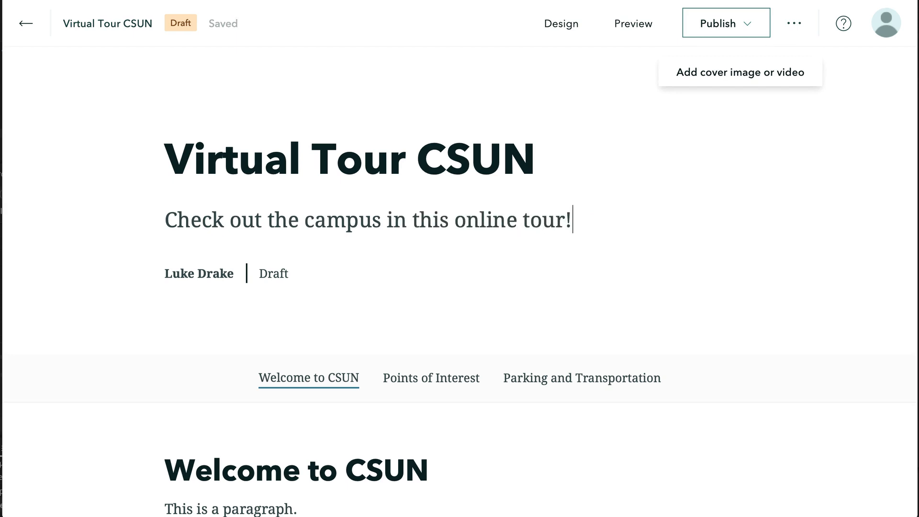
Upload "Sierra Center at CSUN.jpg" and add it as the story's cover image
scroll(669, 82, up, 1)
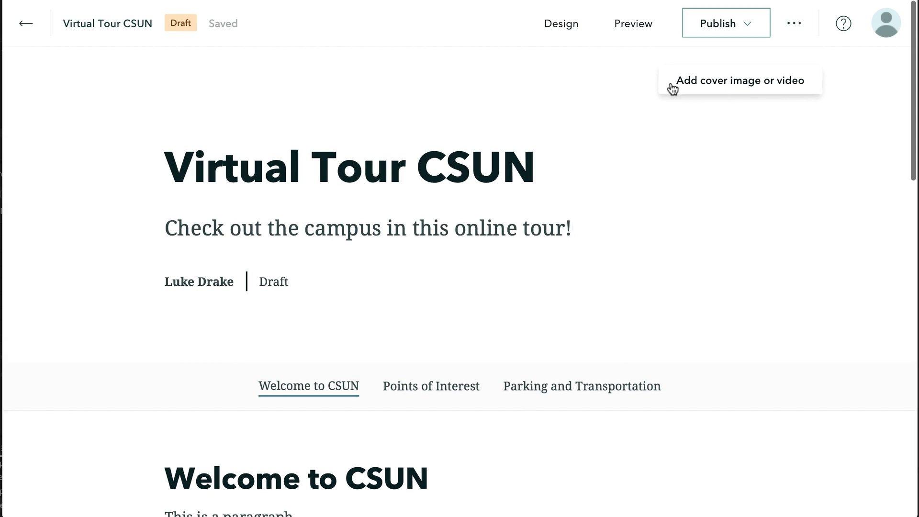
click(672, 87)
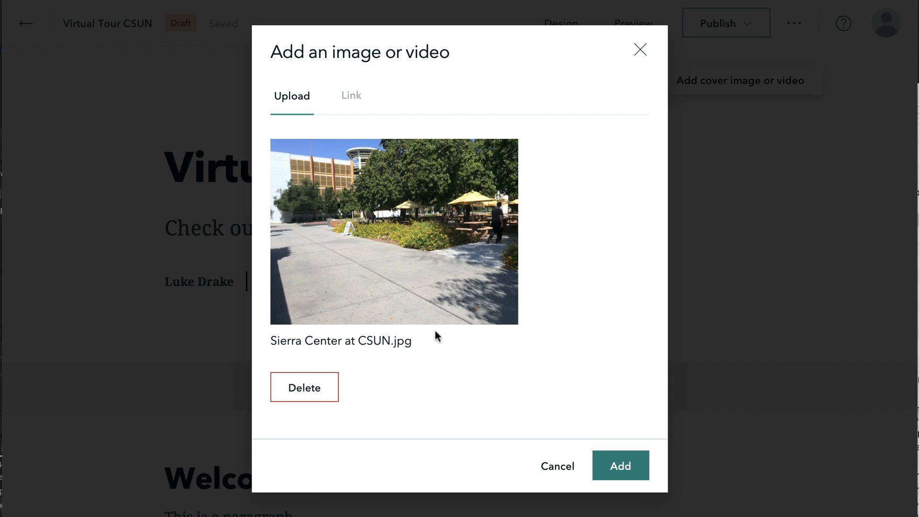
click(618, 466)
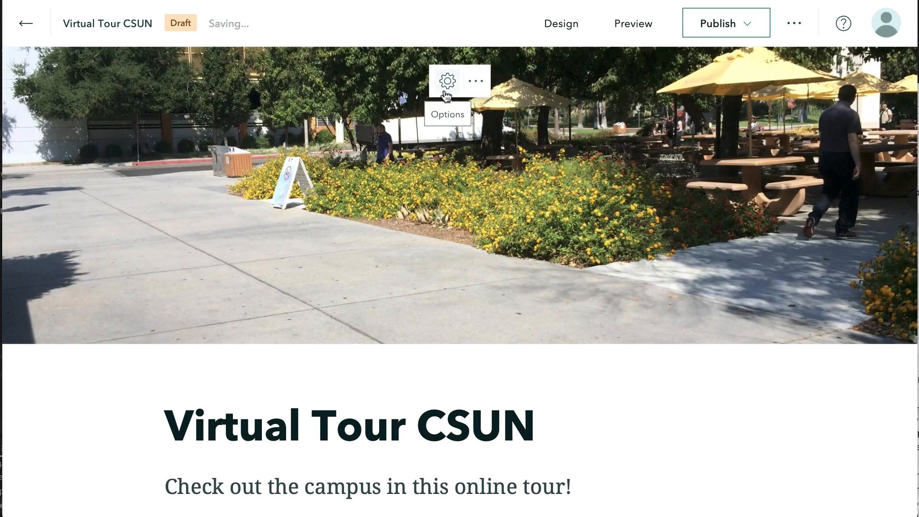
Move the cover image's focal point up to the tree canopy just right of the photo's centre and save the image options
click(450, 82)
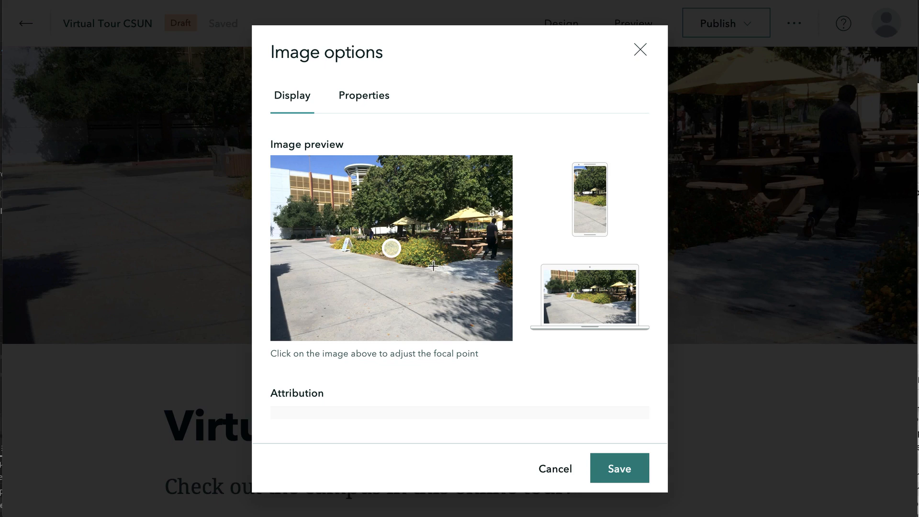
click(424, 197)
click(412, 191)
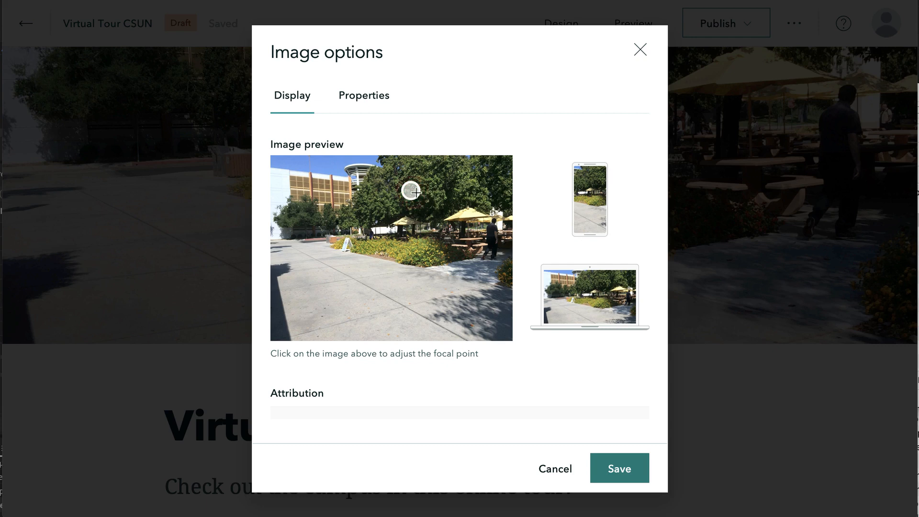
click(605, 462)
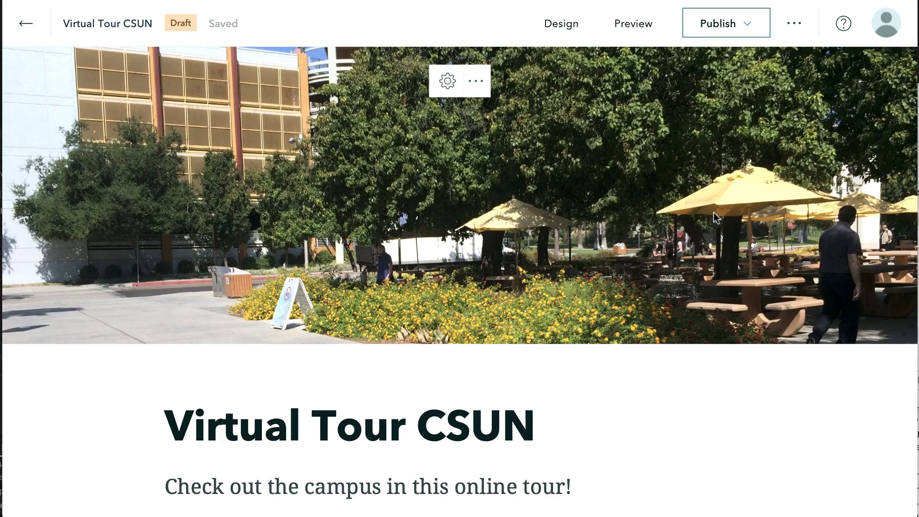
click(478, 85)
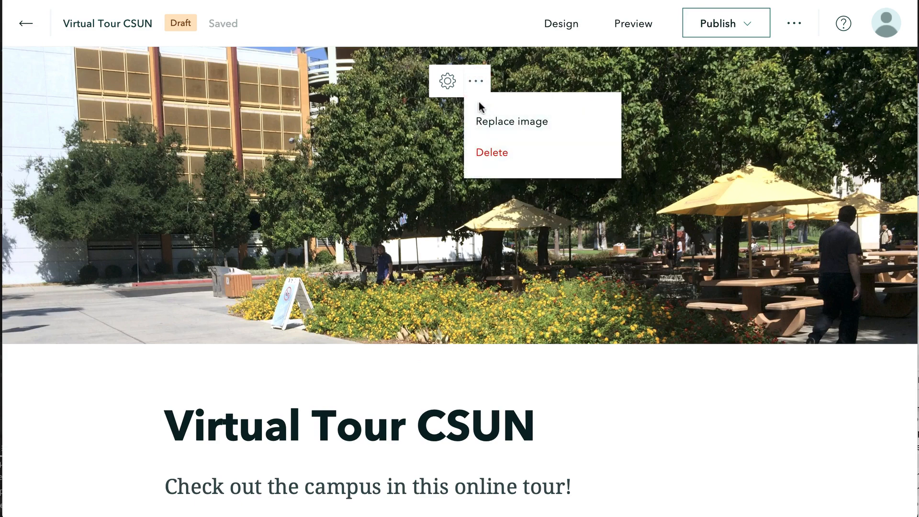
click(428, 136)
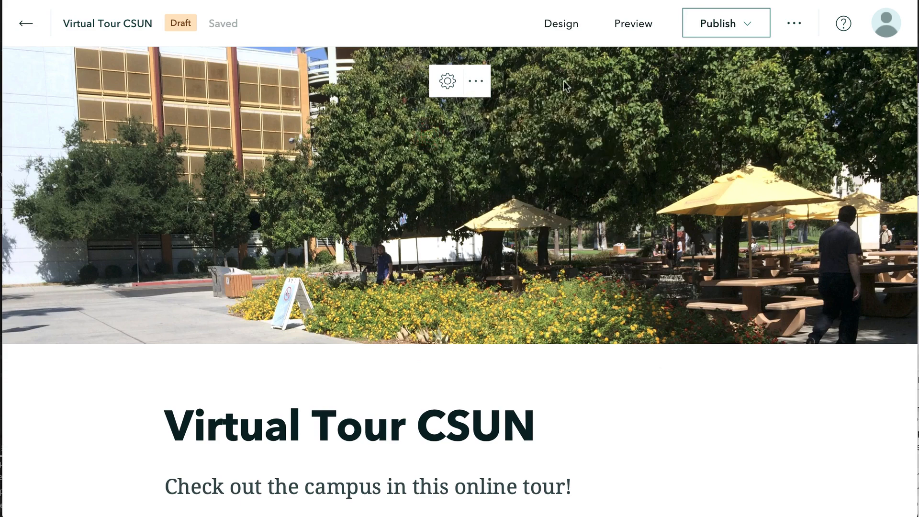
Try the full cover layout, with the title overlaid on the photo, and review how the cover looks in the story
click(577, 30)
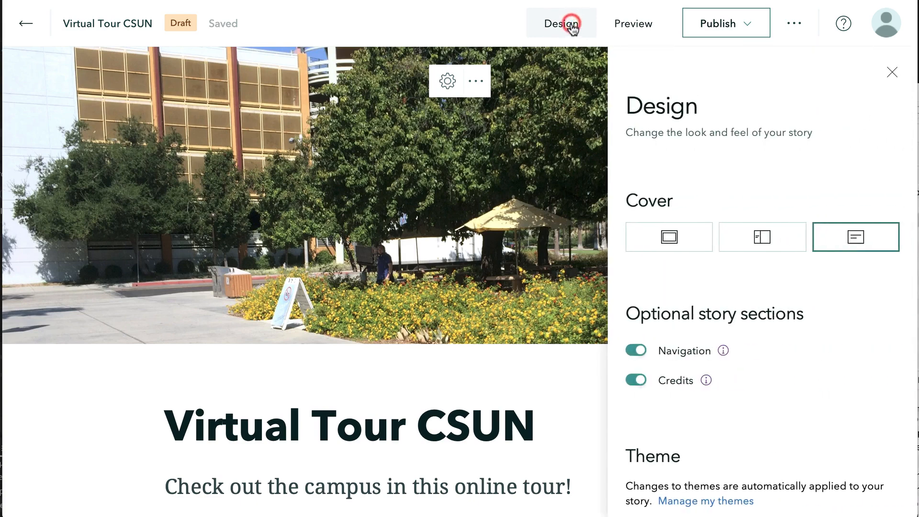
click(674, 240)
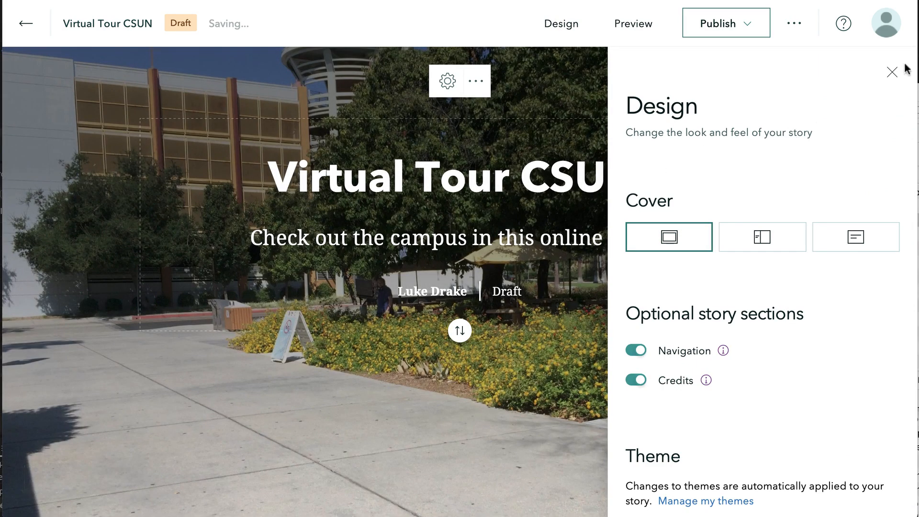
click(892, 72)
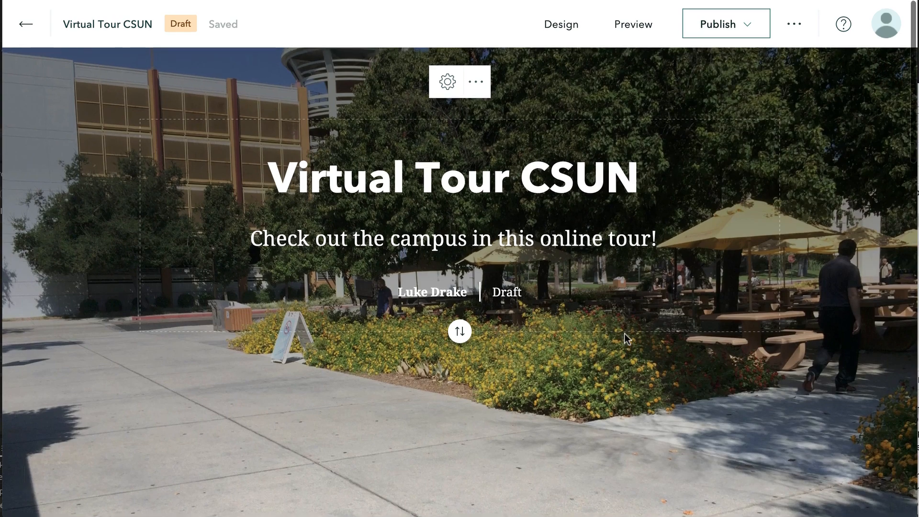
scroll(625, 333, down, 5)
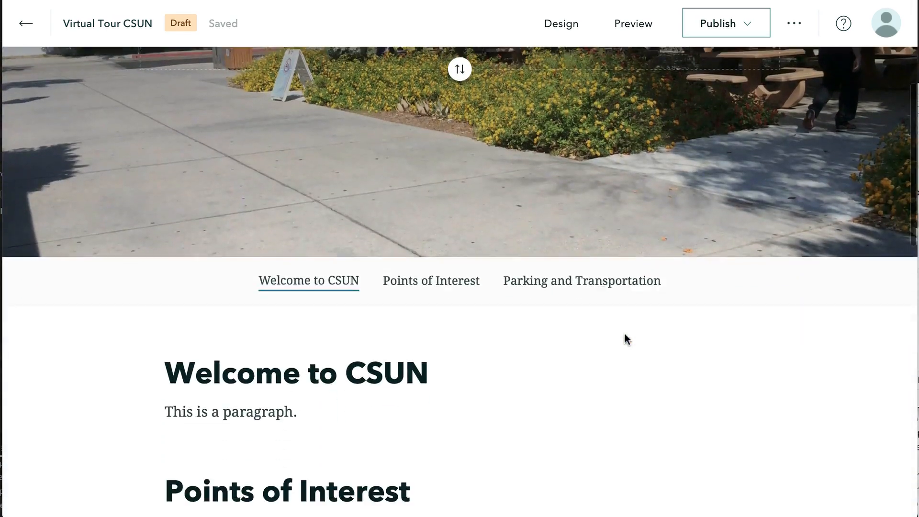
scroll(624, 339, up, 5)
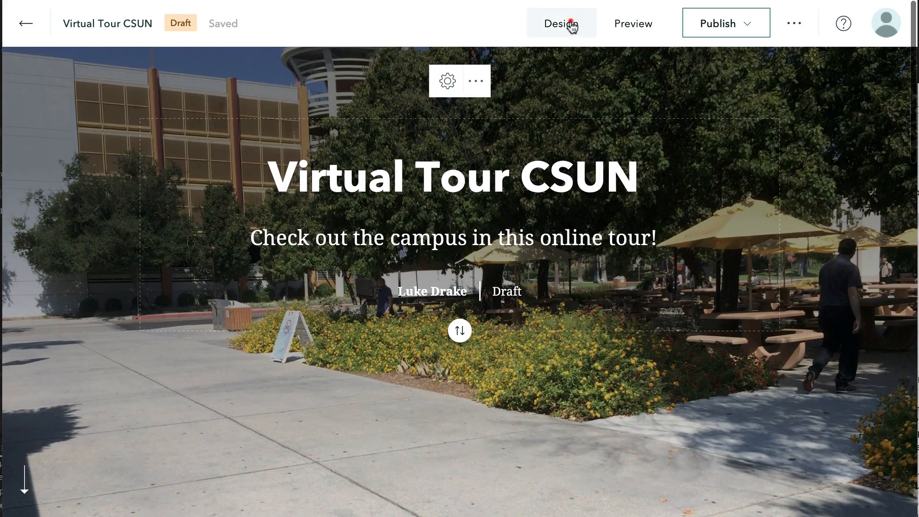
Try the side-by-side cover layout with photo and text swapped, and return the cover to the layout with the title below the photo
click(572, 26)
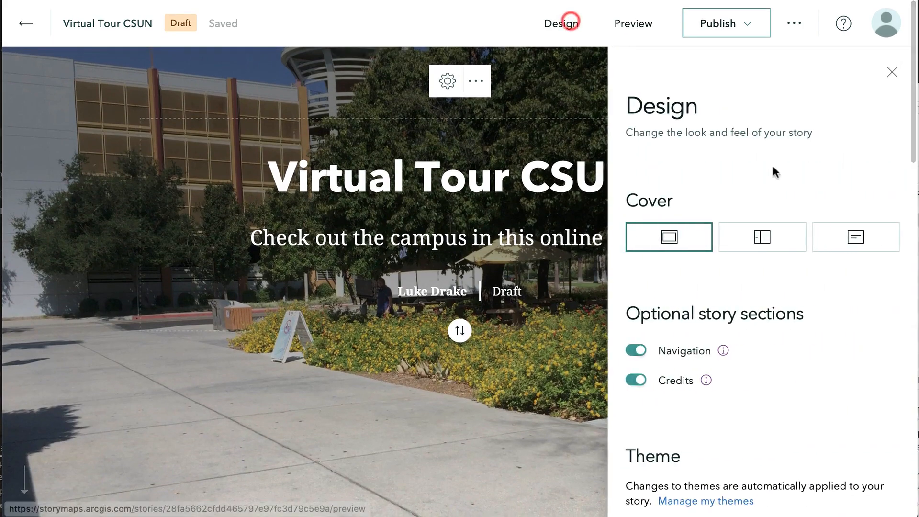
click(763, 240)
click(428, 253)
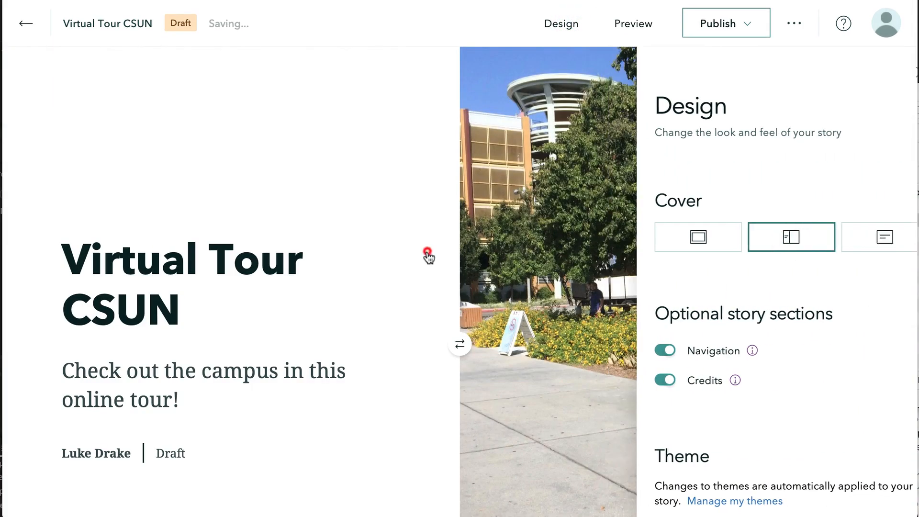
click(460, 352)
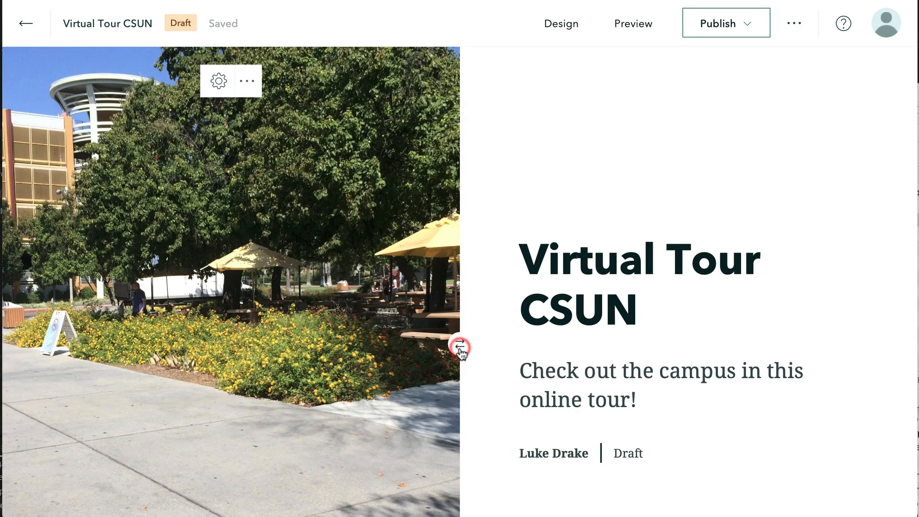
click(563, 25)
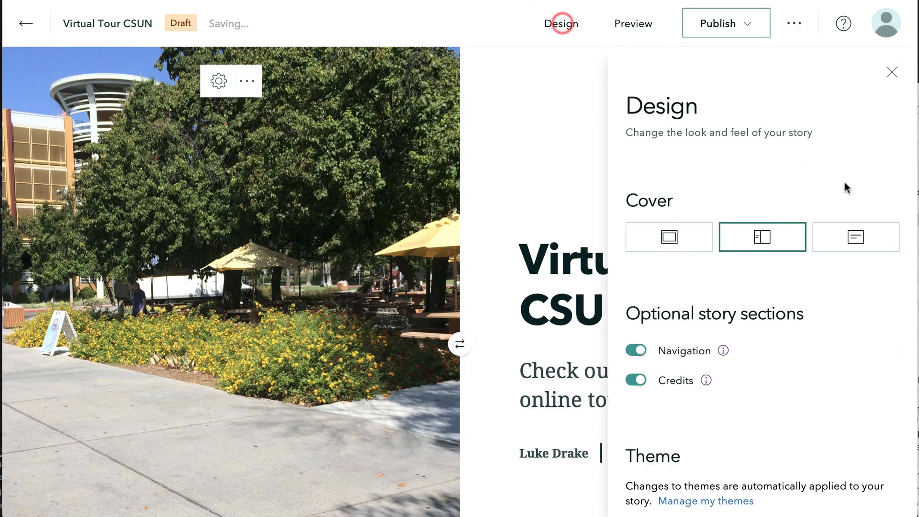
click(845, 237)
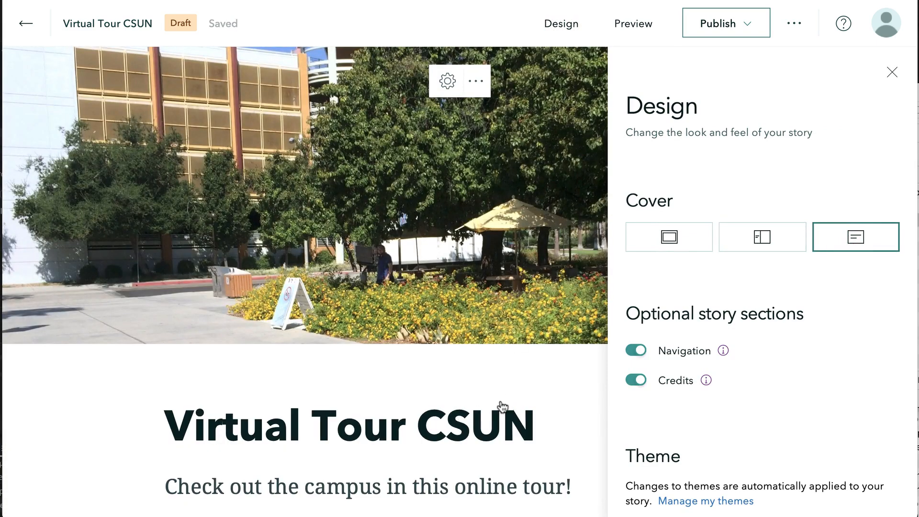
Try the Obsidian, Ridgeline, Mesa, Tidal and Slate themes on the story
scroll(713, 268, down, 4)
scroll(711, 263, down, 3)
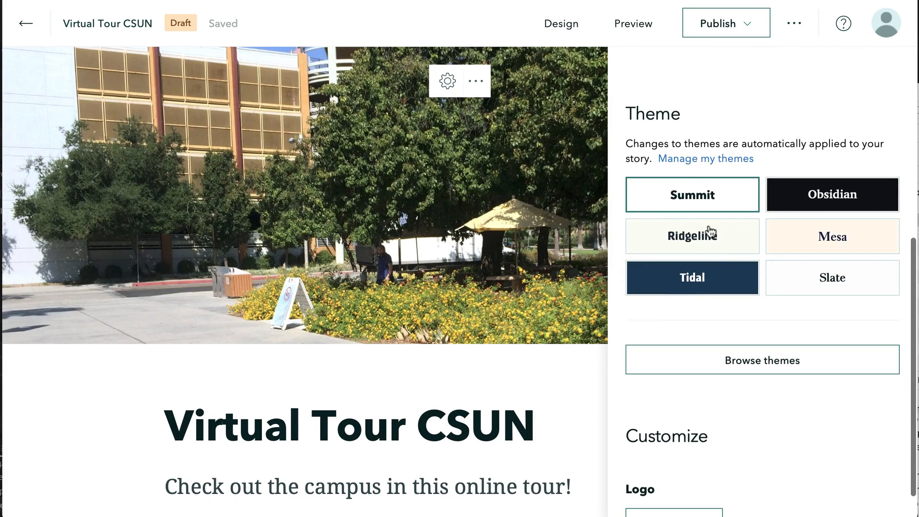
click(770, 151)
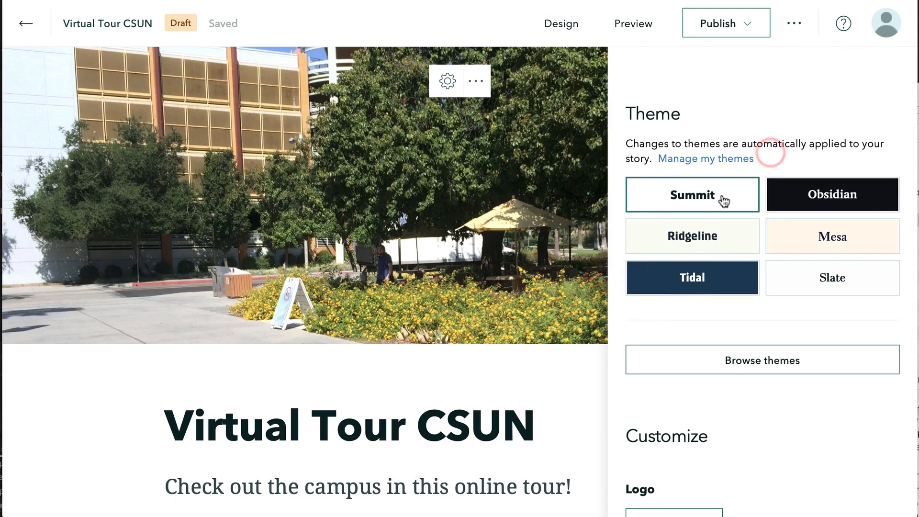
click(810, 193)
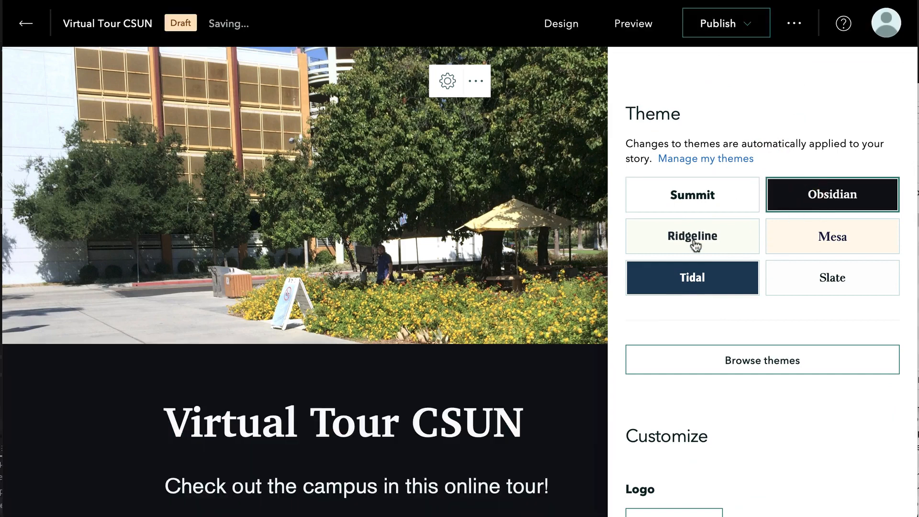
click(724, 239)
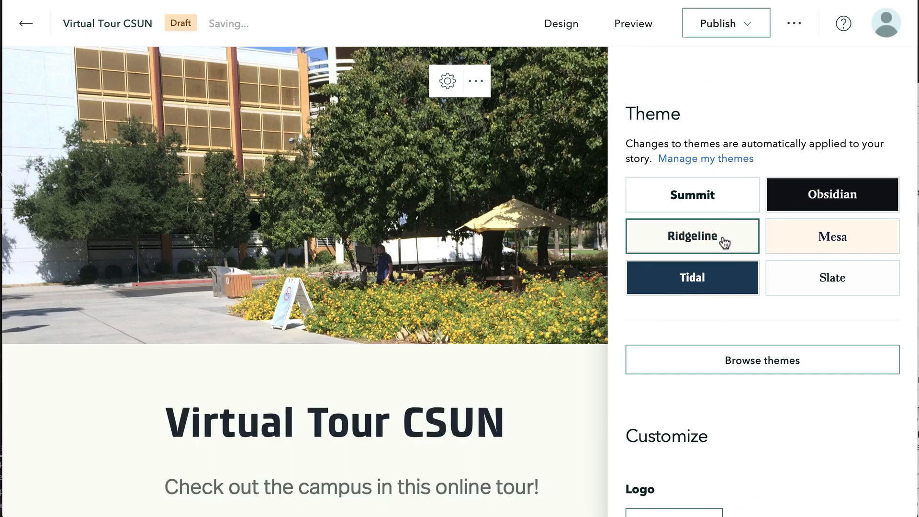
click(802, 238)
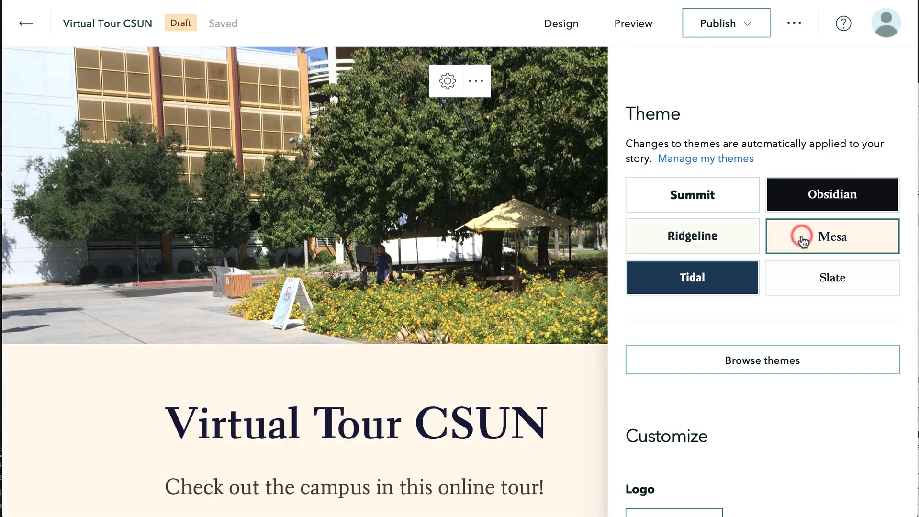
click(733, 281)
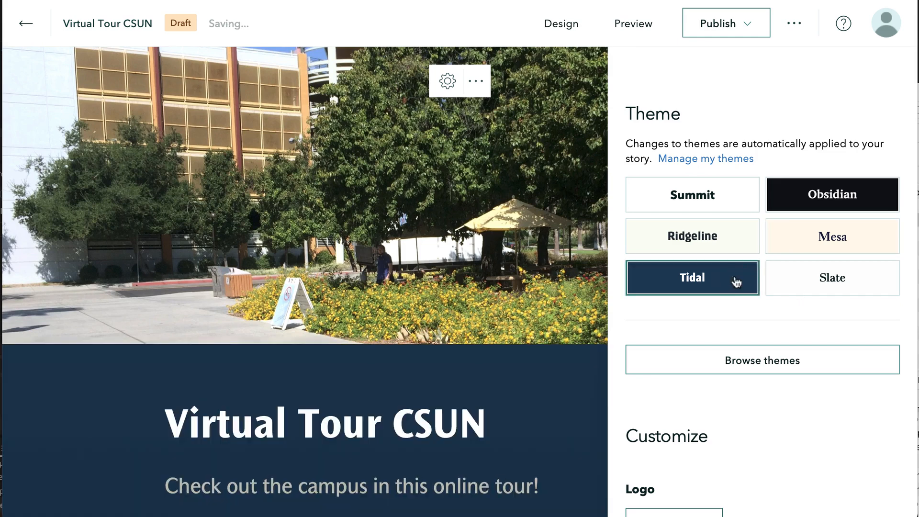
click(802, 286)
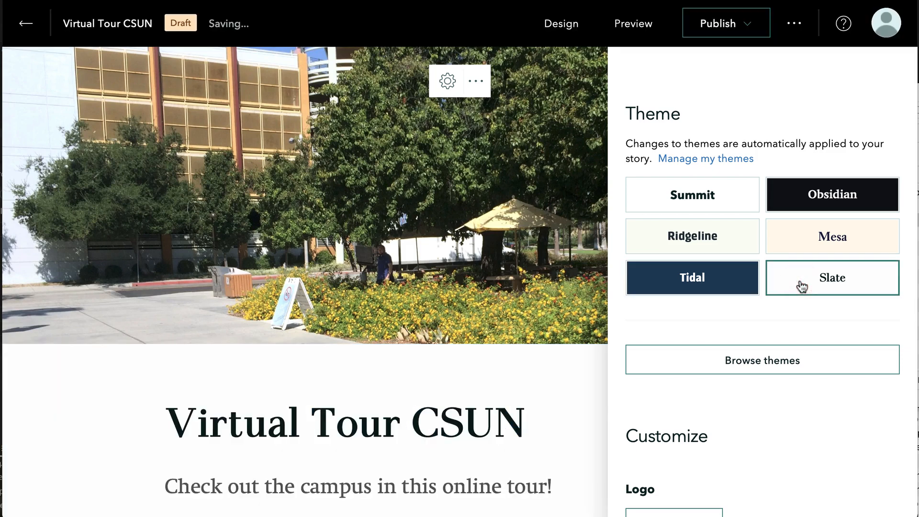
click(794, 24)
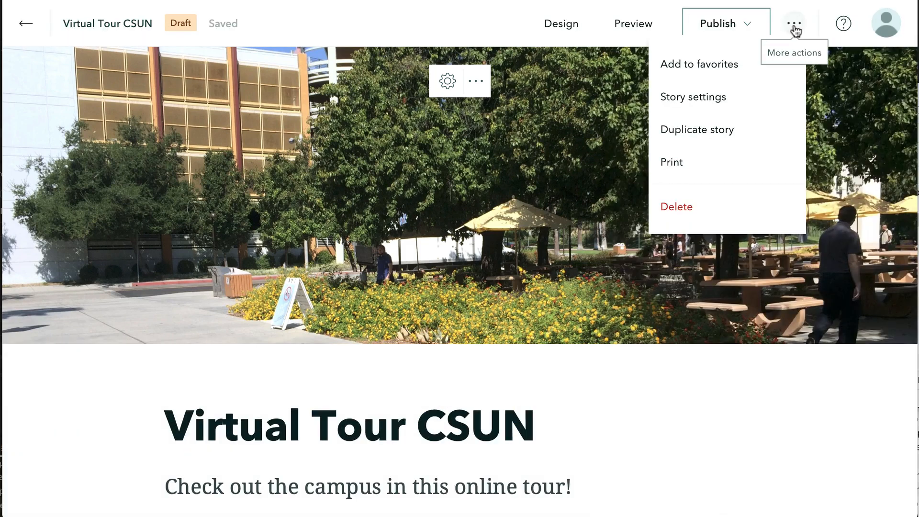
click(794, 26)
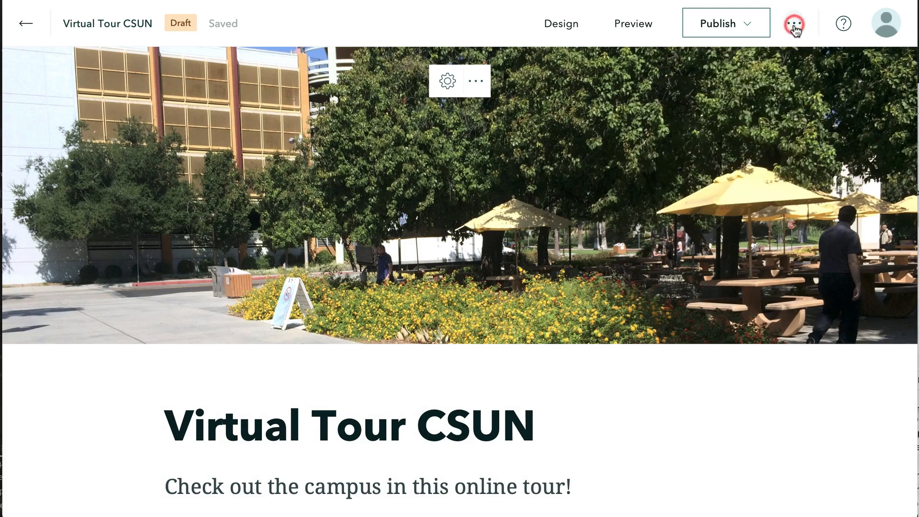
Review the date-on-cover choices in the story settings and leave the settings without saving
click(793, 24)
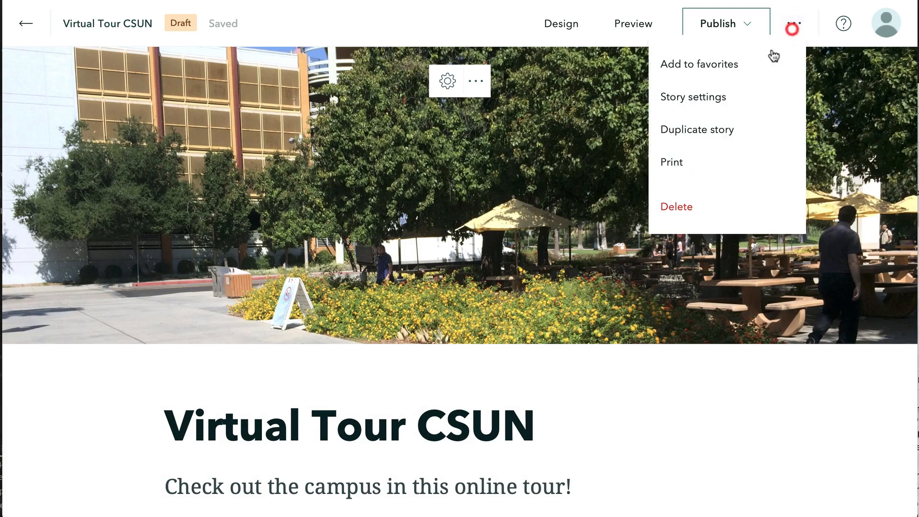
click(722, 101)
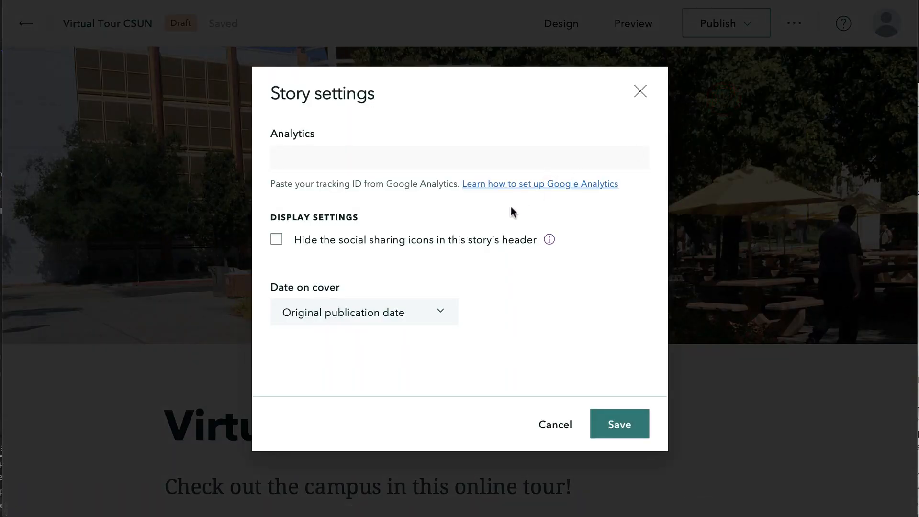
click(441, 315)
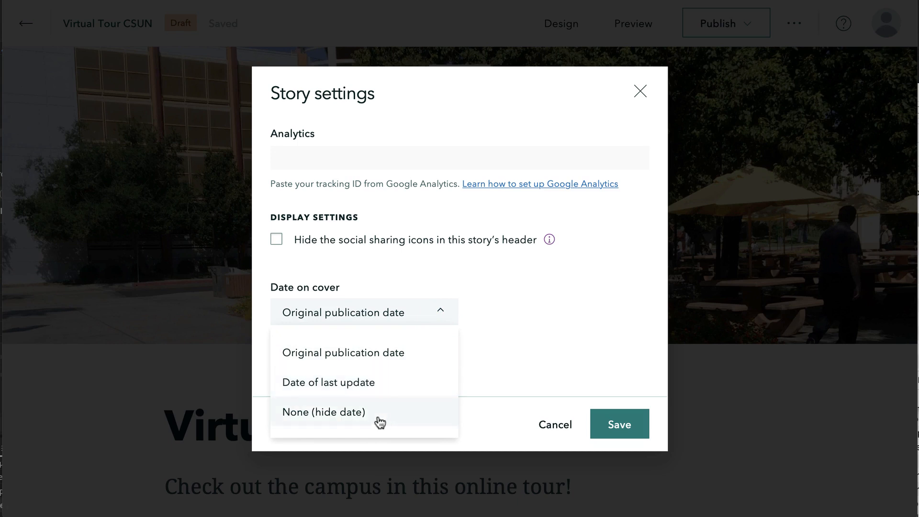
click(468, 274)
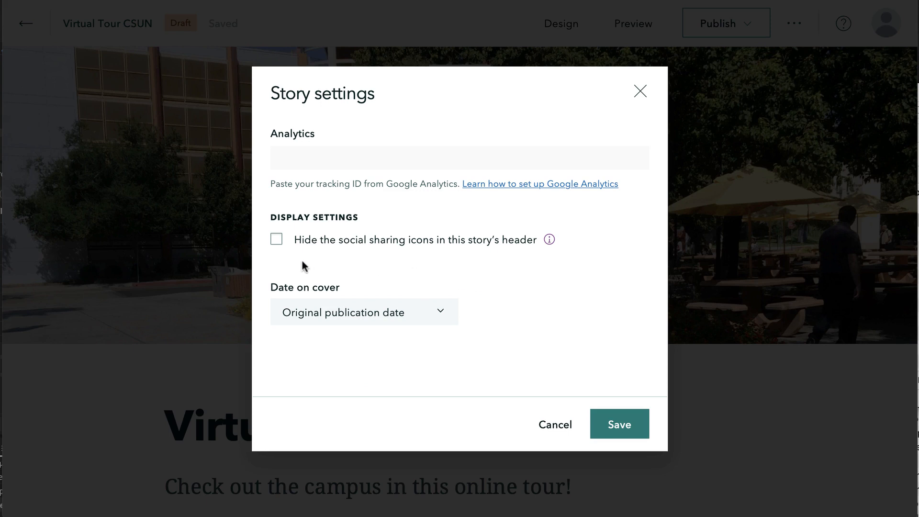
click(551, 426)
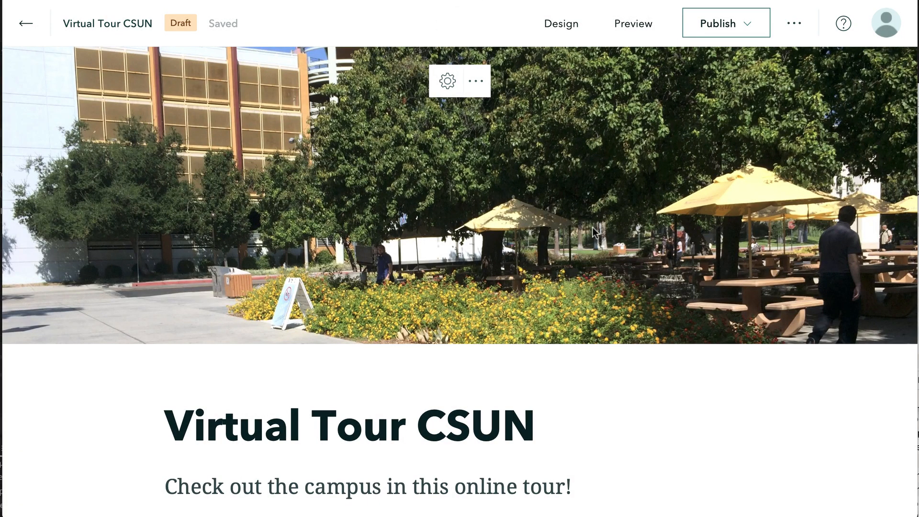
Look through the story's publishing options, trying the My organization and Everyone (Public) sharing levels
click(746, 27)
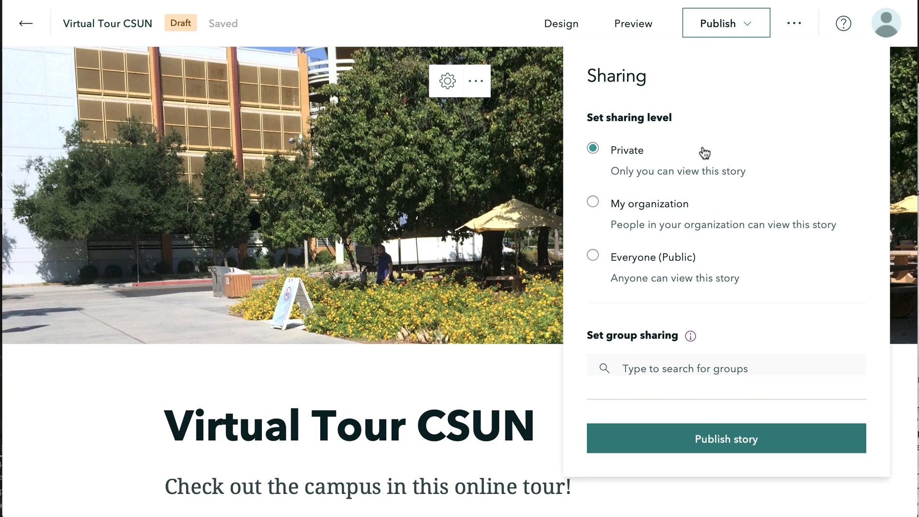
click(592, 203)
click(592, 256)
Try the medium, large and small sizes on the Points of Interest image, and set it to float beside the text
scroll(604, 262, down, 1)
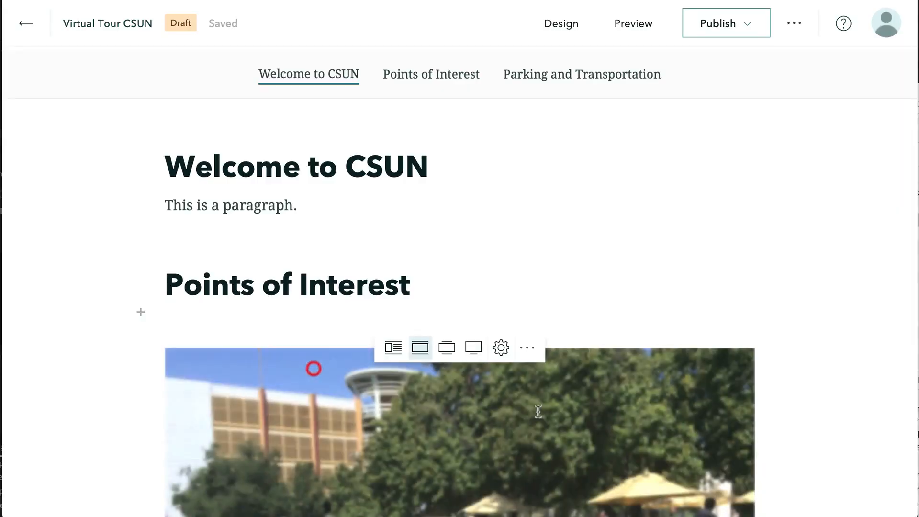
scroll(312, 370, down, 3)
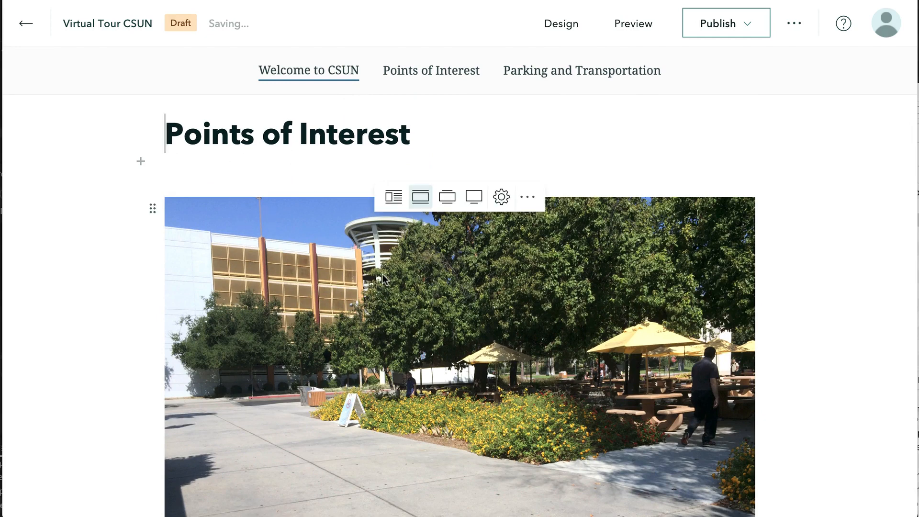
click(447, 198)
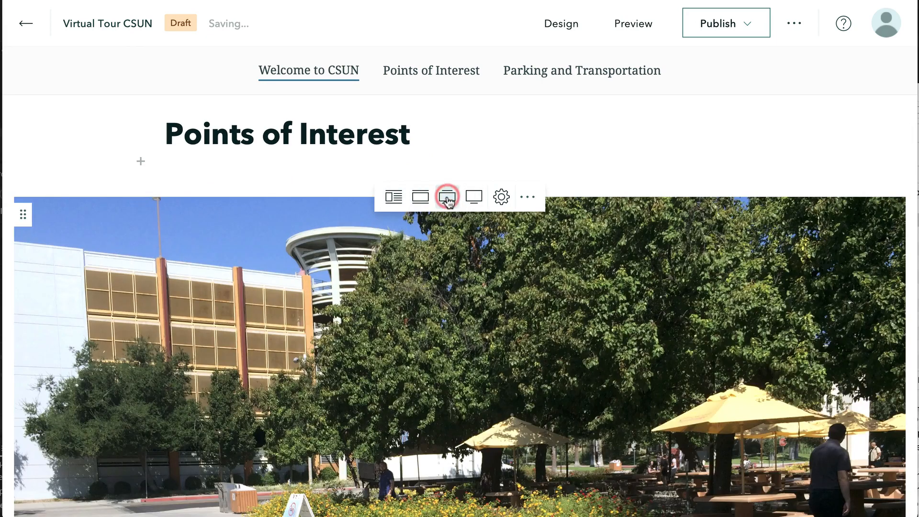
click(476, 201)
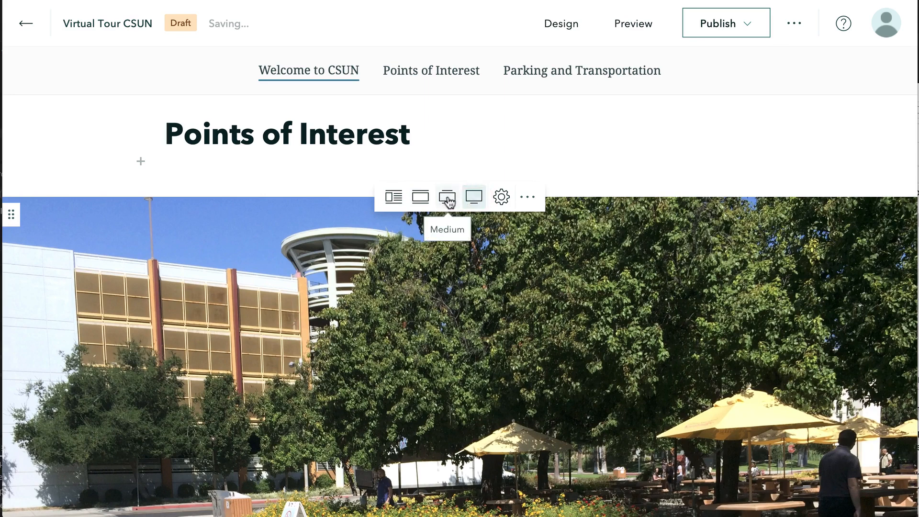
click(474, 198)
click(449, 200)
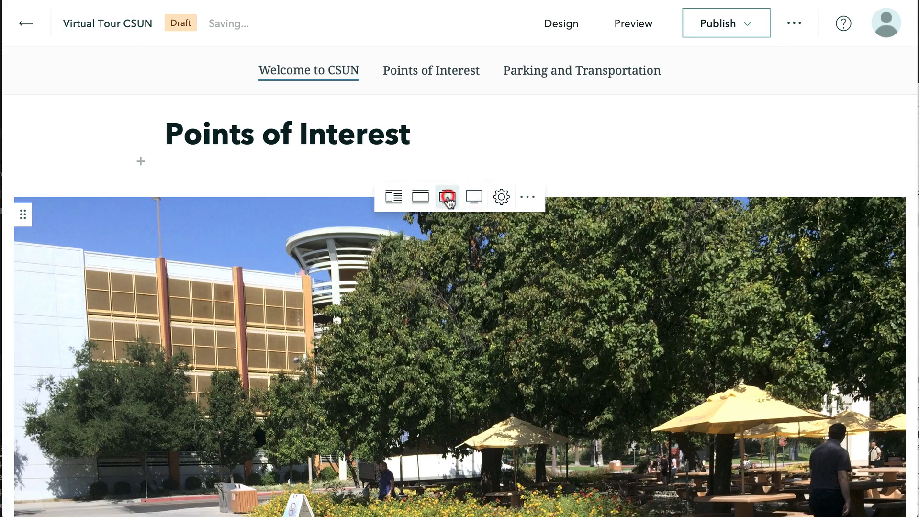
click(421, 198)
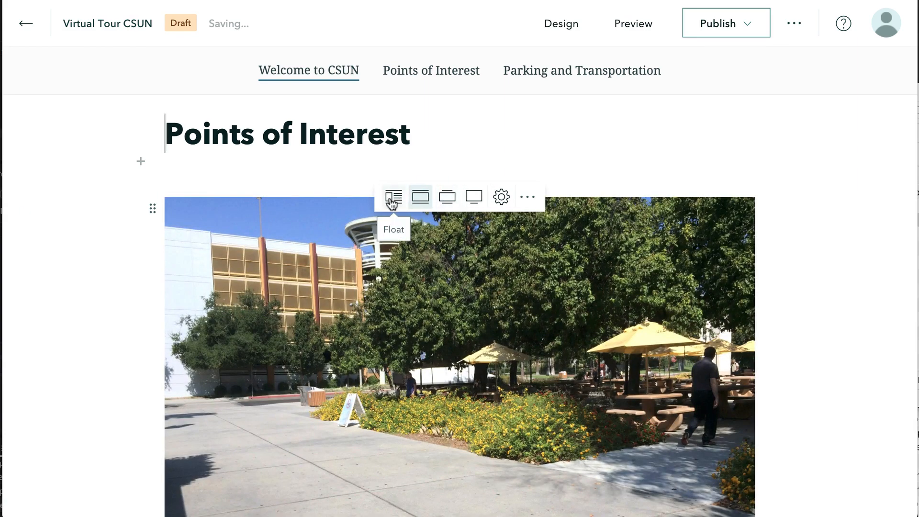
click(393, 199)
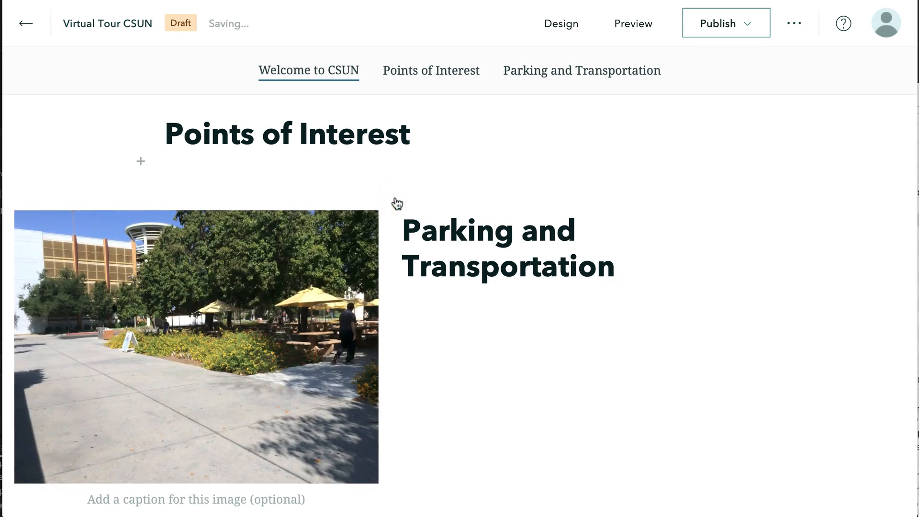
Insert blank lines ahead of the Parking and Transportation heading to push it below the floating image
click(404, 230)
key(Return)
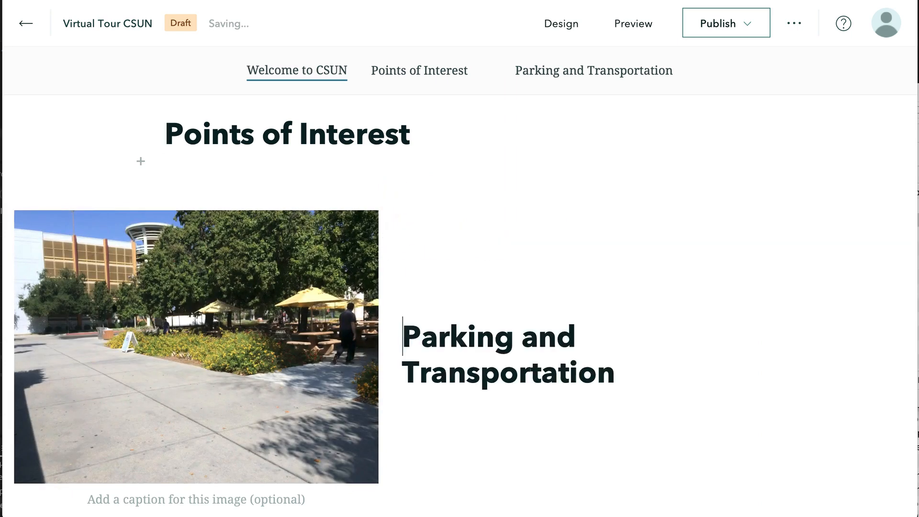
key(Return)
key(Return)
click(430, 205)
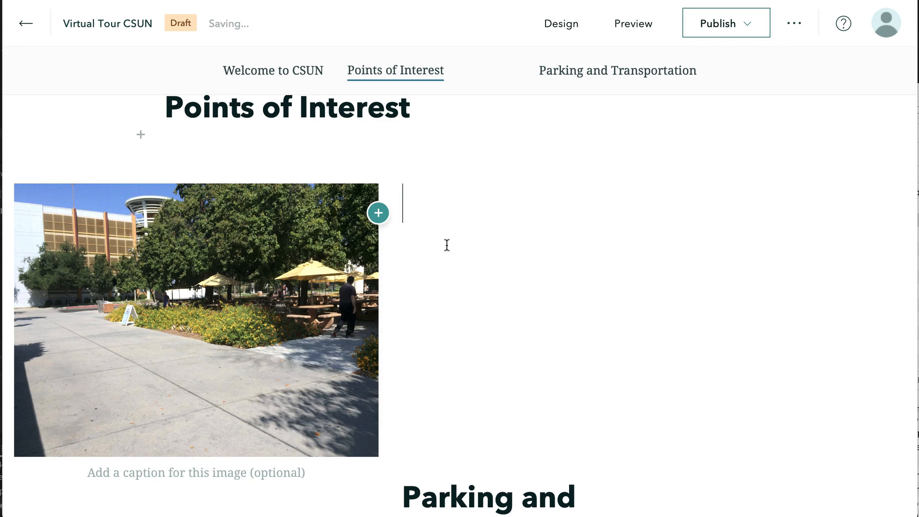
scroll(447, 245, down, 5)
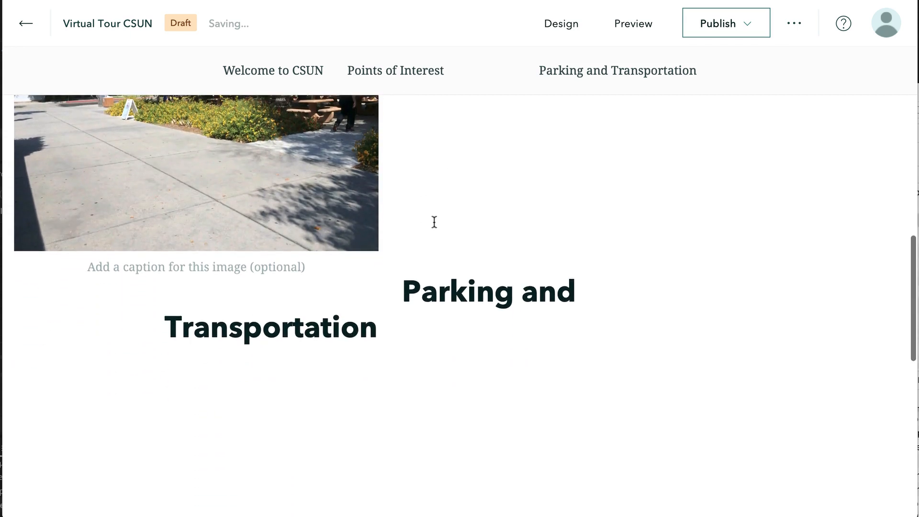
click(432, 224)
click(419, 233)
click(414, 209)
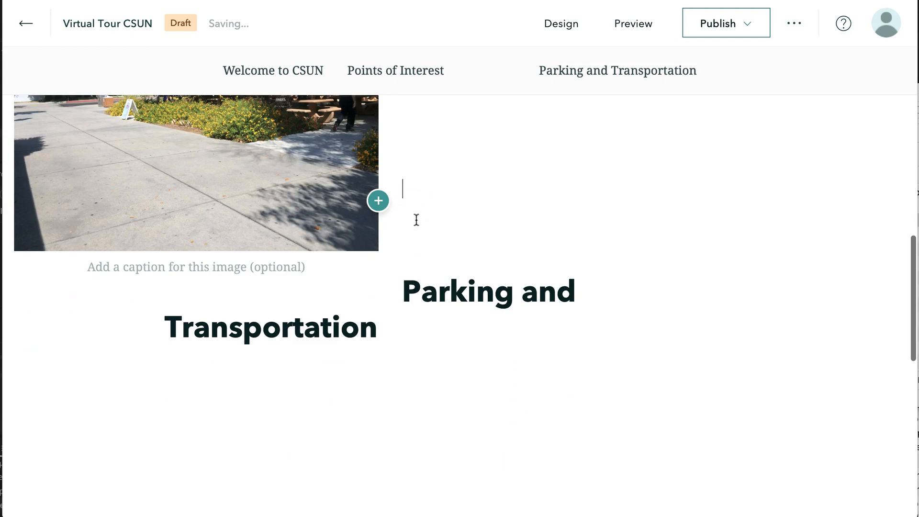
key(Return)
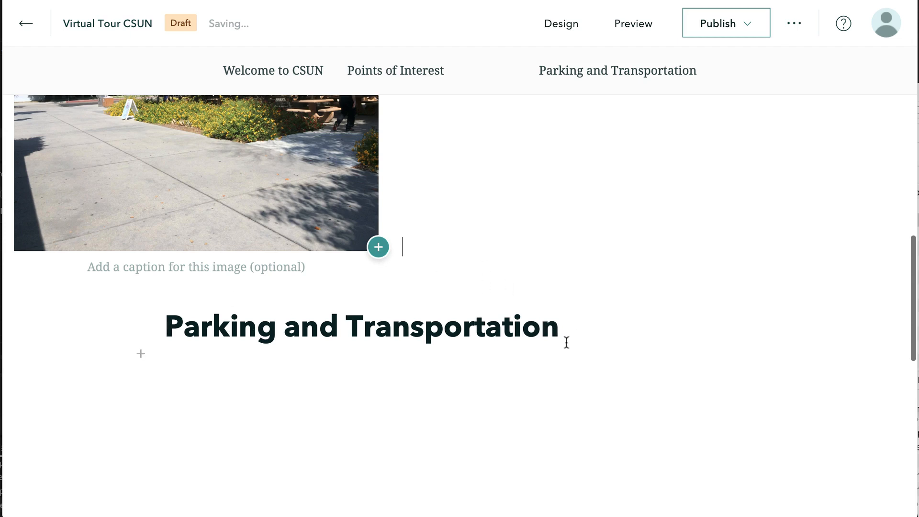
Add a map block below the Parking and Transportation heading, using the Spring 2021 Field Studies - LD web map
click(584, 328)
key(Return)
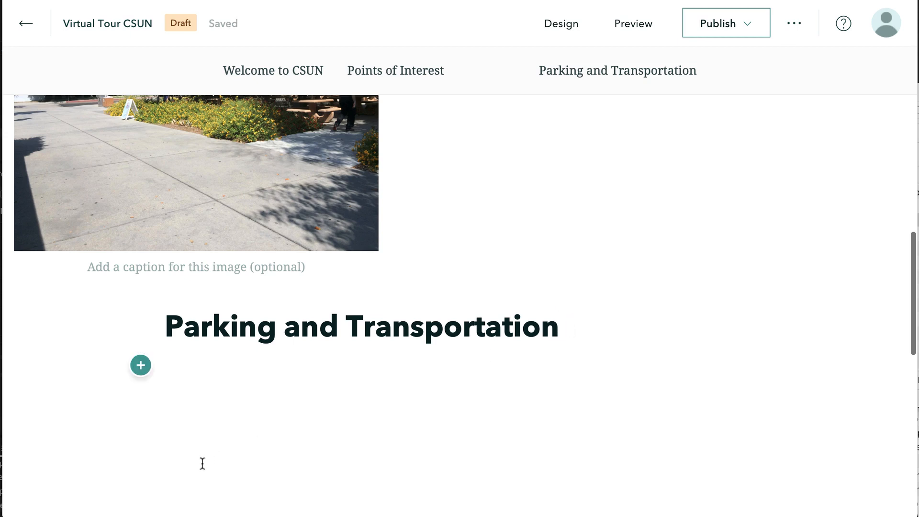
click(141, 366)
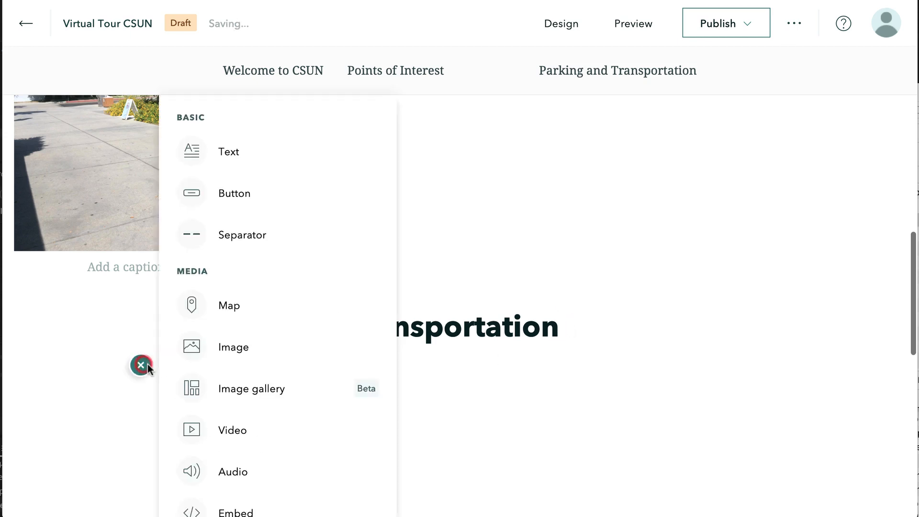
mouse_move(237, 313)
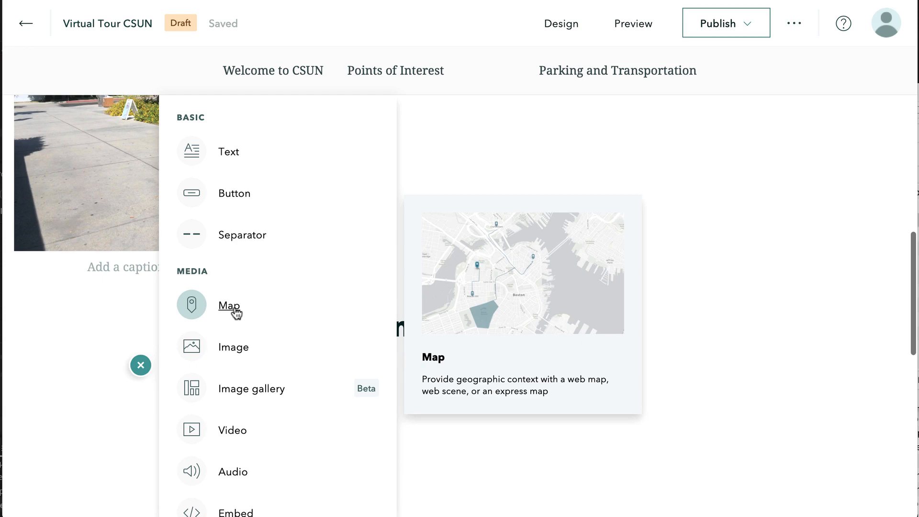
click(229, 305)
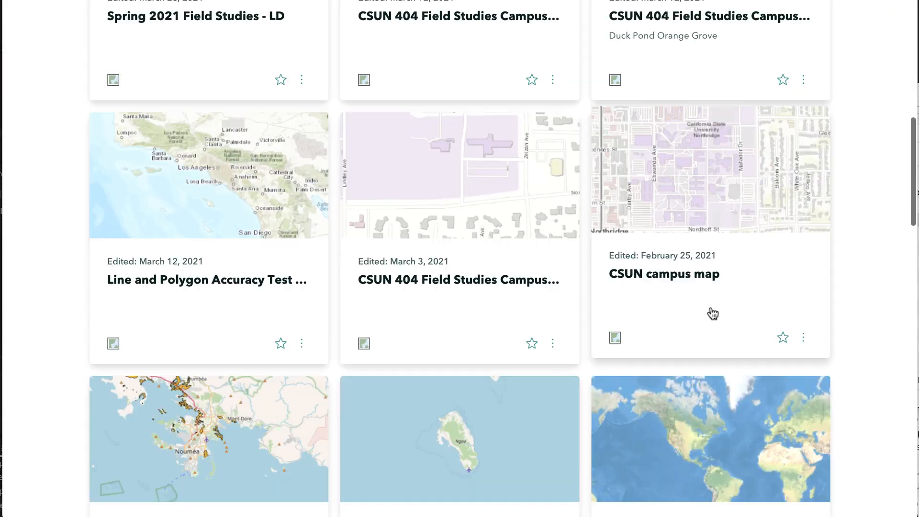
scroll(715, 312, up, 10)
scroll(858, 320, down, 3)
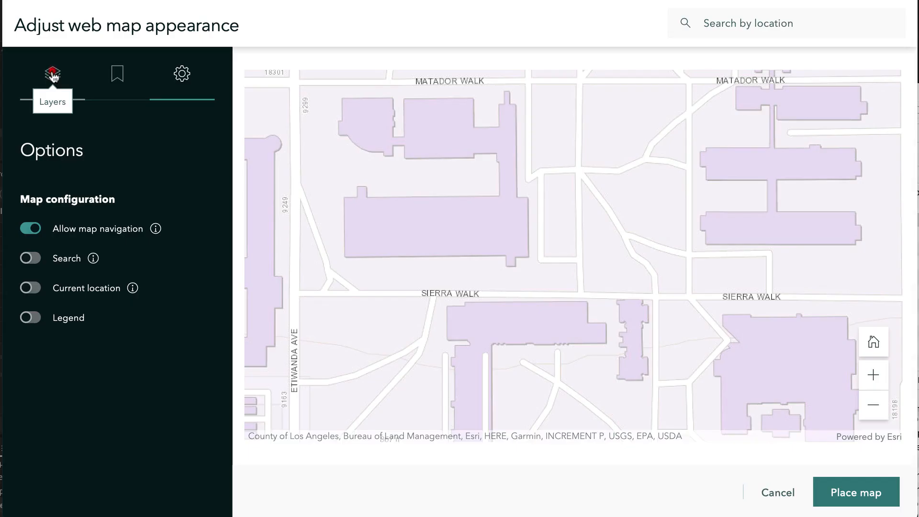
Make the Points Spring 2021 layer visible on the web map and place the map in the story
click(53, 75)
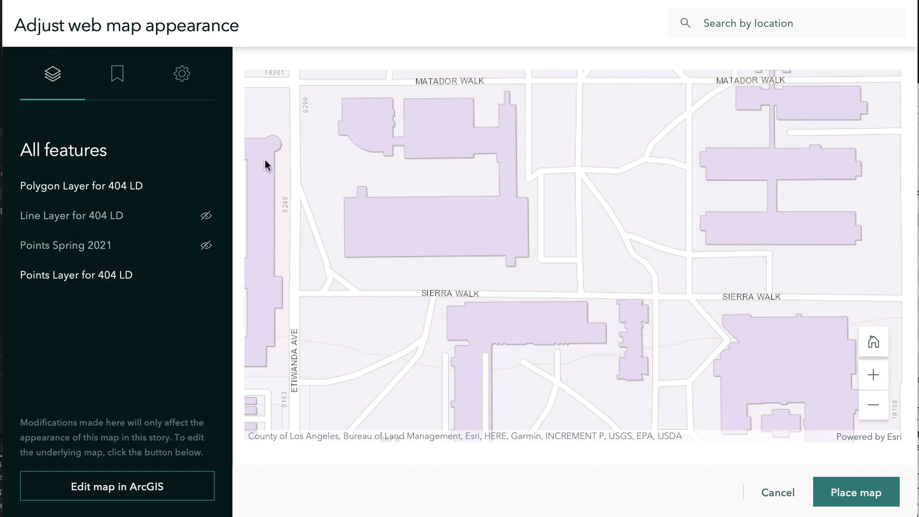
click(206, 245)
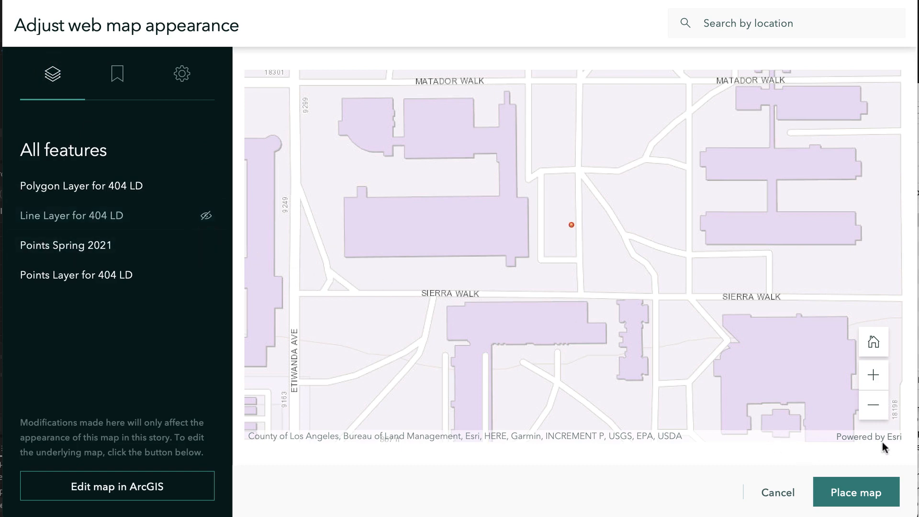
click(852, 491)
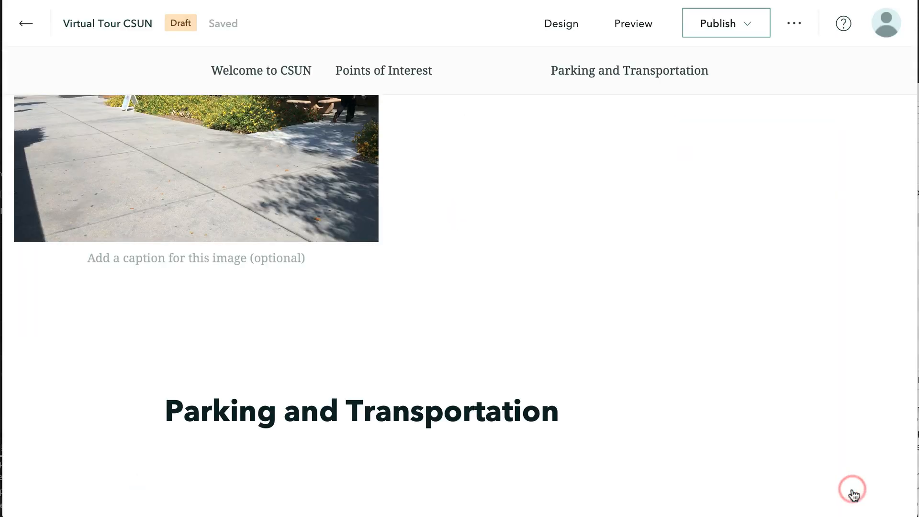
Set the placed web map to float so that text can run beside it
scroll(579, 362, down, 8)
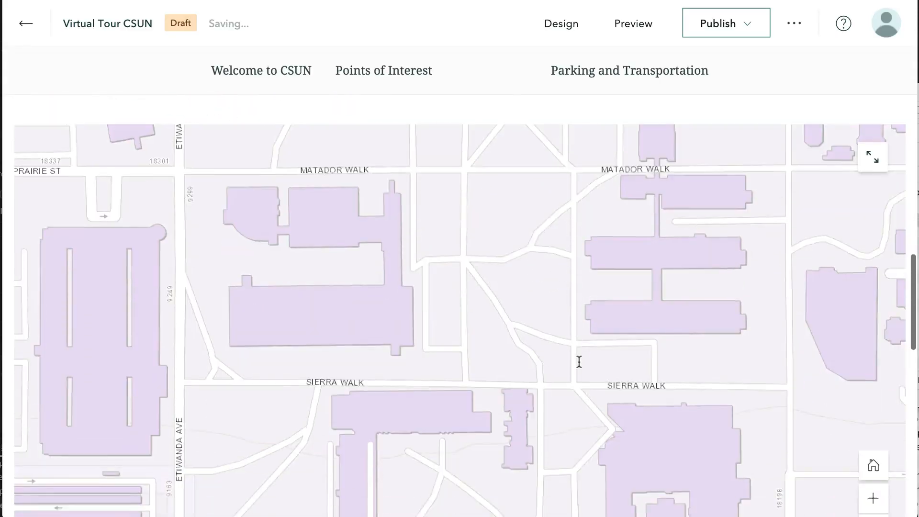
scroll(579, 363, down, 4)
scroll(578, 361, up, 4)
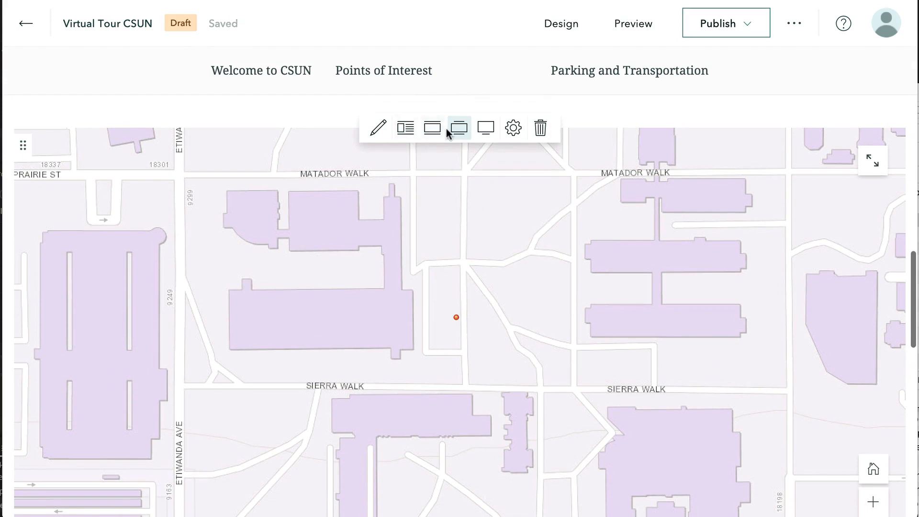
click(407, 128)
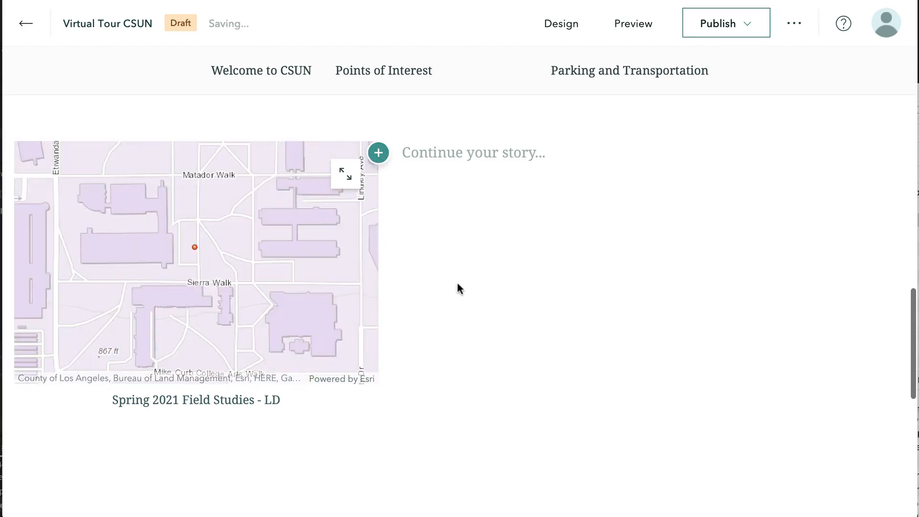
Replace the floating map's caption with "CSUN Campus Map"
mouse_move(258, 398)
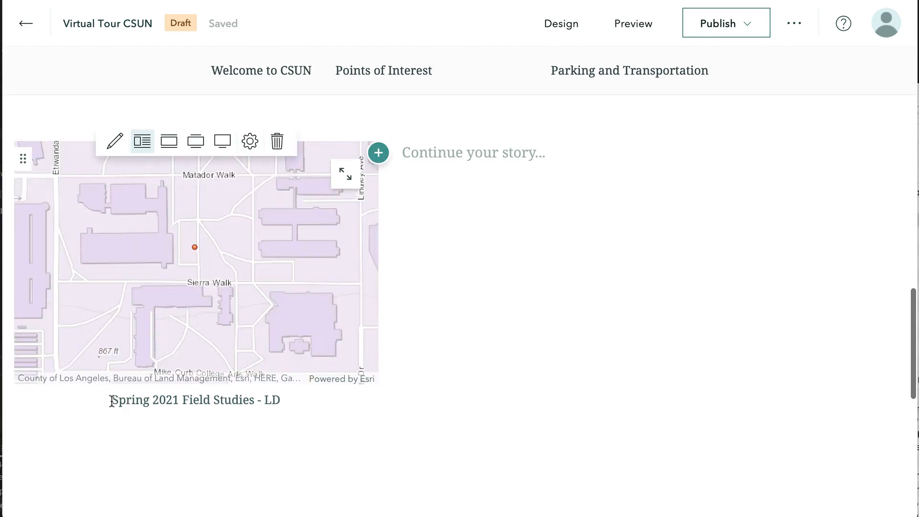
drag(109, 400, 295, 405)
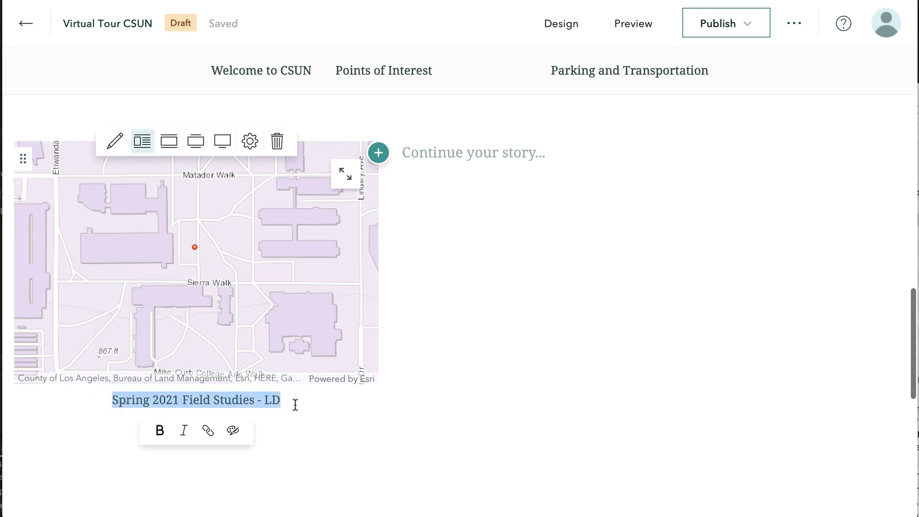
triple_click(254, 400)
text(CSU)
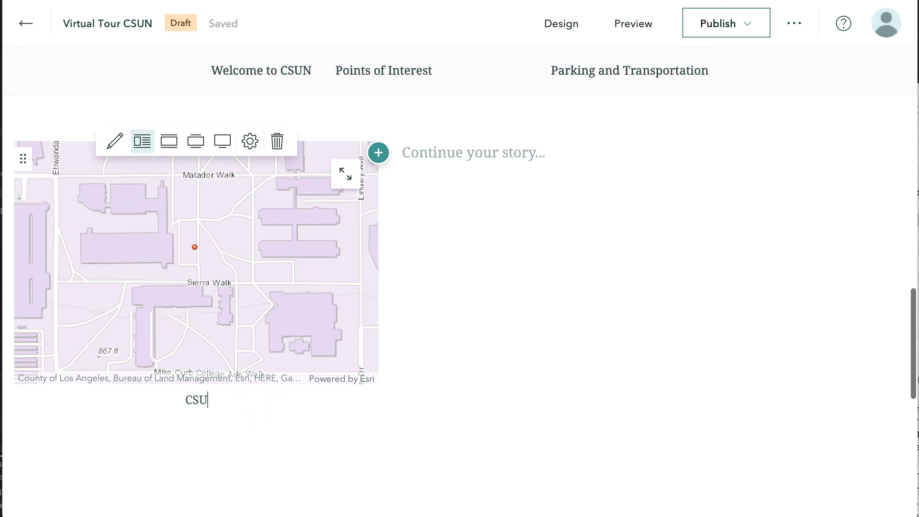
text(N Campus Map)
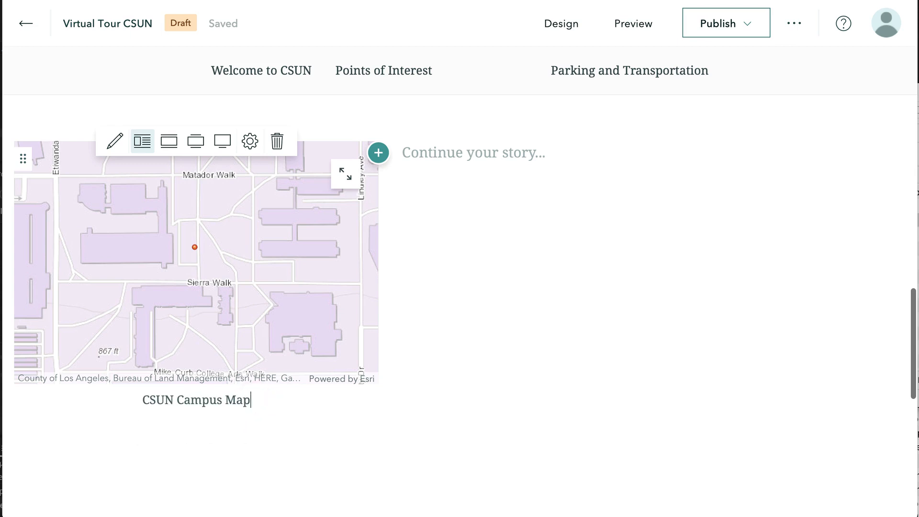
Add a new express map block after the floating CSUN Campus Map and skip the express map introduction
click(290, 126)
click(378, 152)
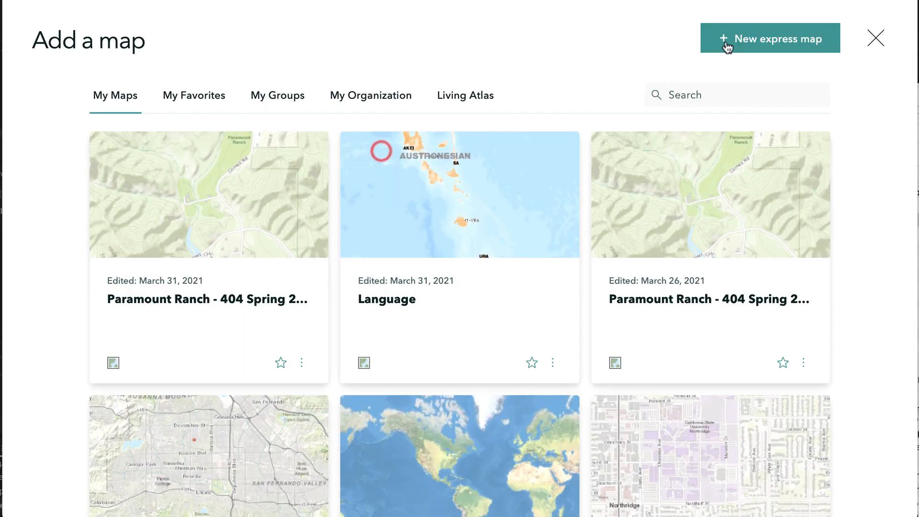
click(724, 38)
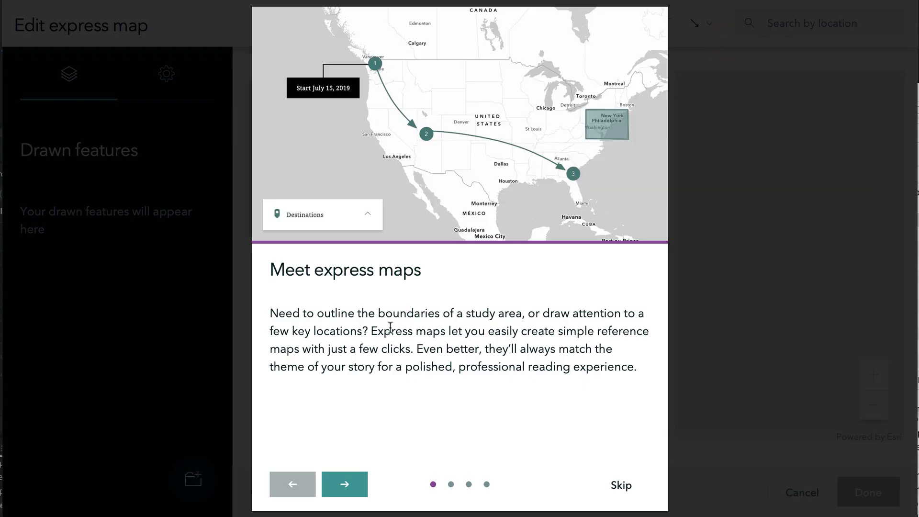
click(346, 485)
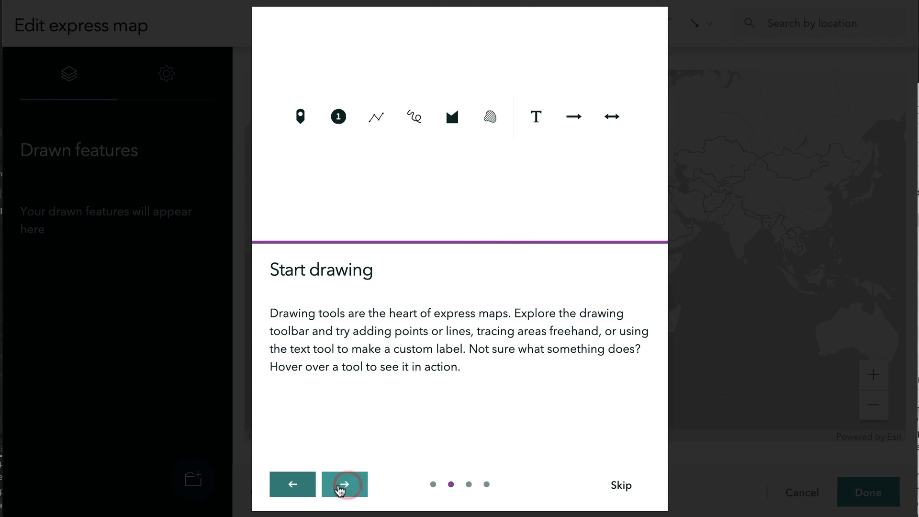
click(619, 485)
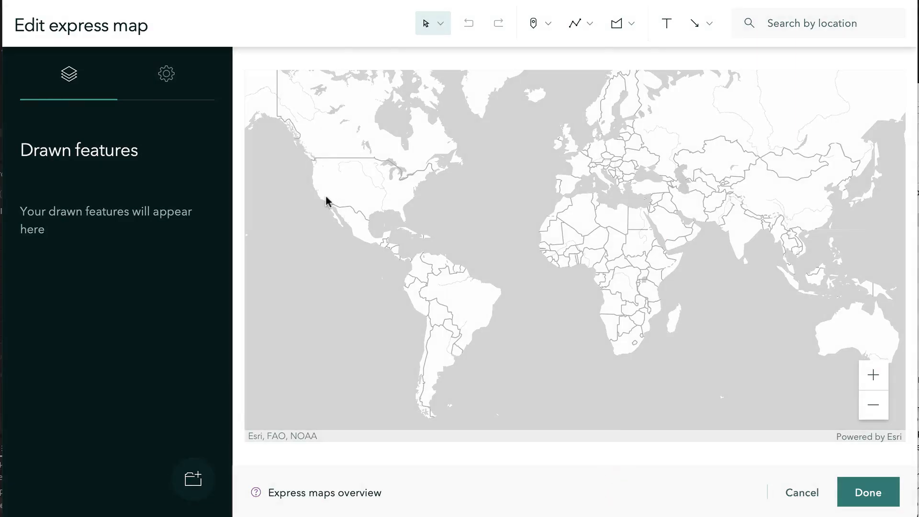
Frame the express map on the California State University Northridge campus and the surrounding streets
scroll(325, 198, up, 3)
scroll(325, 198, up, 4)
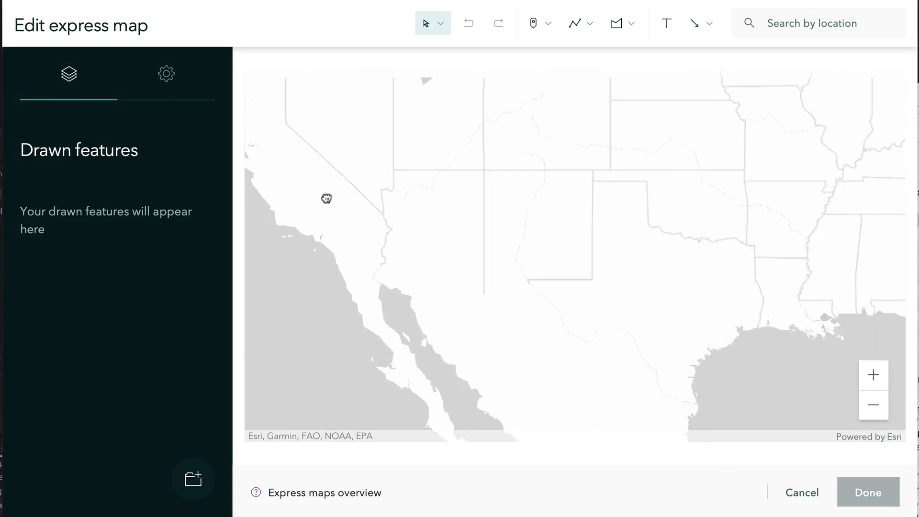
drag(325, 238, 485, 197)
scroll(484, 197, up, 3)
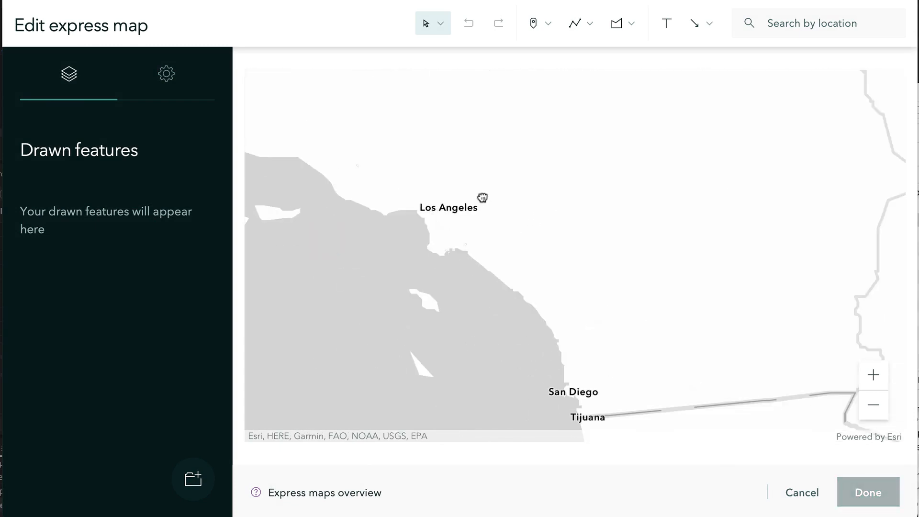
drag(420, 190, 555, 233)
scroll(552, 232, up, 3)
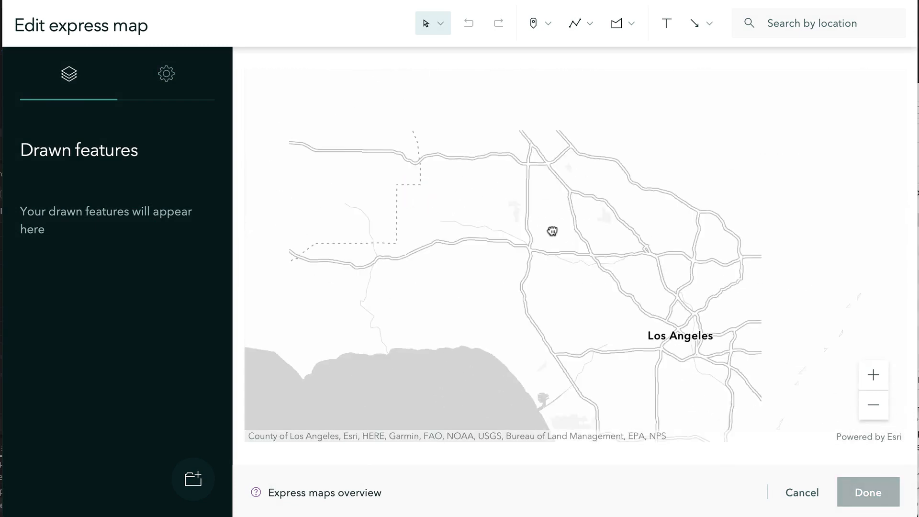
scroll(487, 194, up, 3)
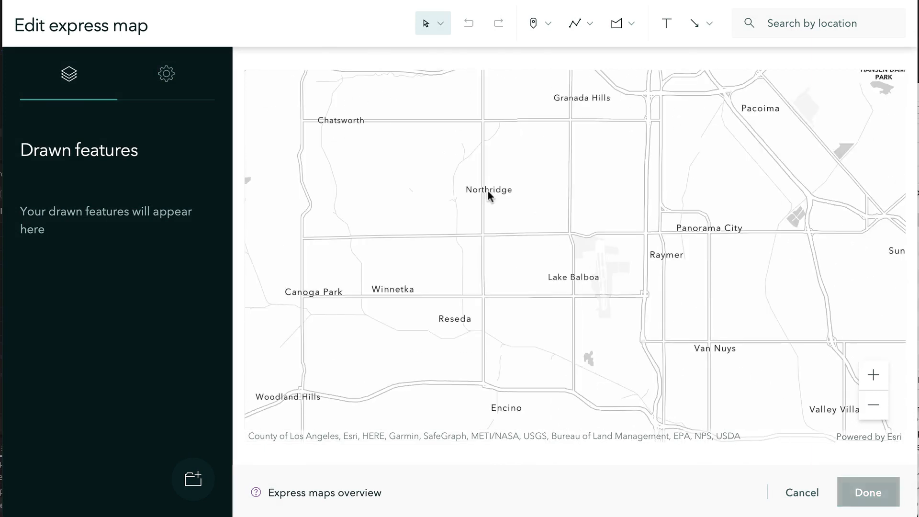
drag(494, 202, 578, 264)
scroll(554, 252, up, 3)
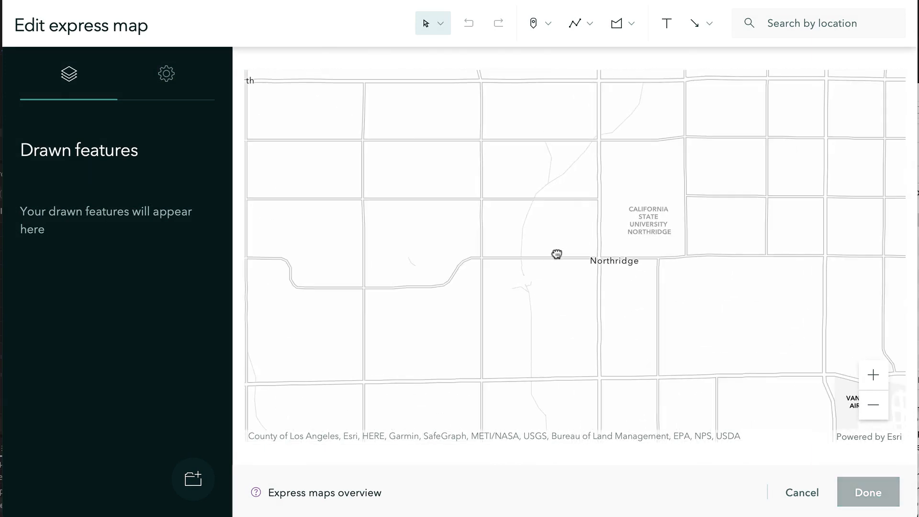
drag(617, 194, 480, 250)
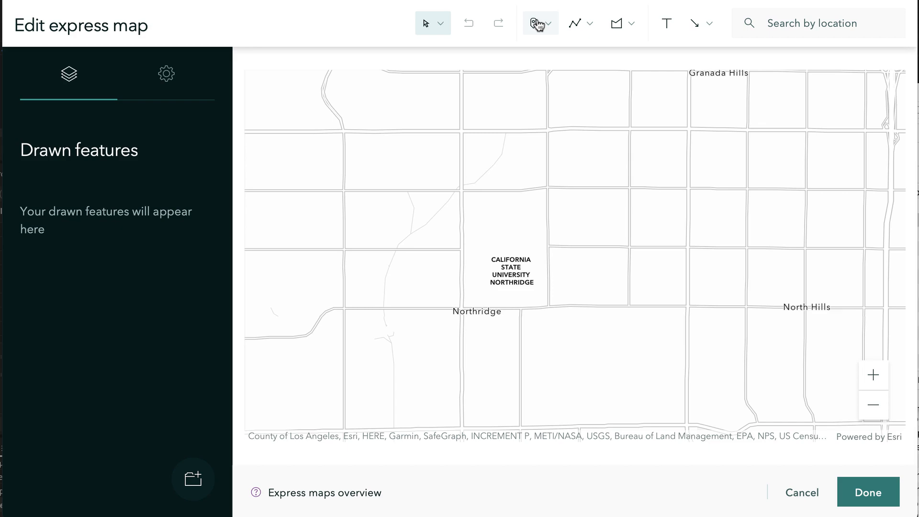
Draw a freehand line around the California State University Northridge campus and place the express map in the story
click(574, 26)
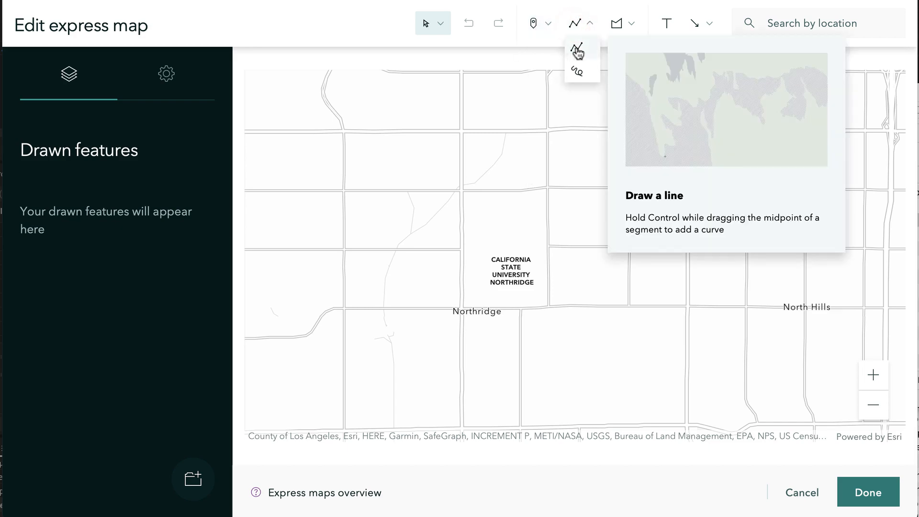
click(577, 72)
mouse_move(551, 195)
mouse_down()
mouse_move(470, 199)
mouse_move(594, 307)
mouse_move(503, 196)
mouse_up()
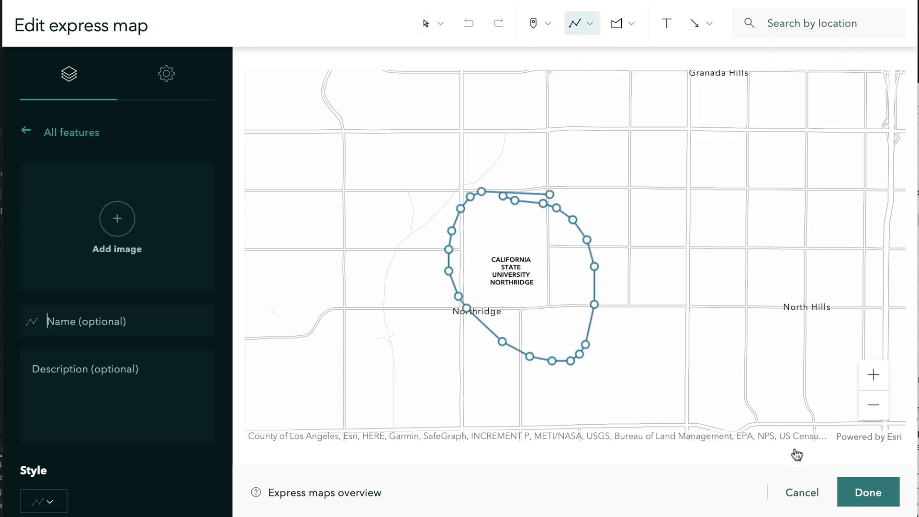
click(876, 491)
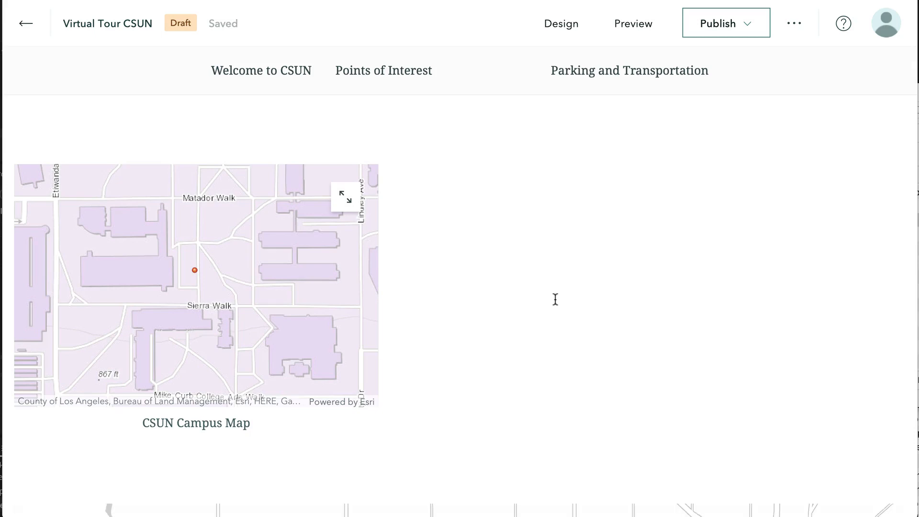
Set the placed express map to the small size, matching the width of the text column
scroll(556, 300, down, 6)
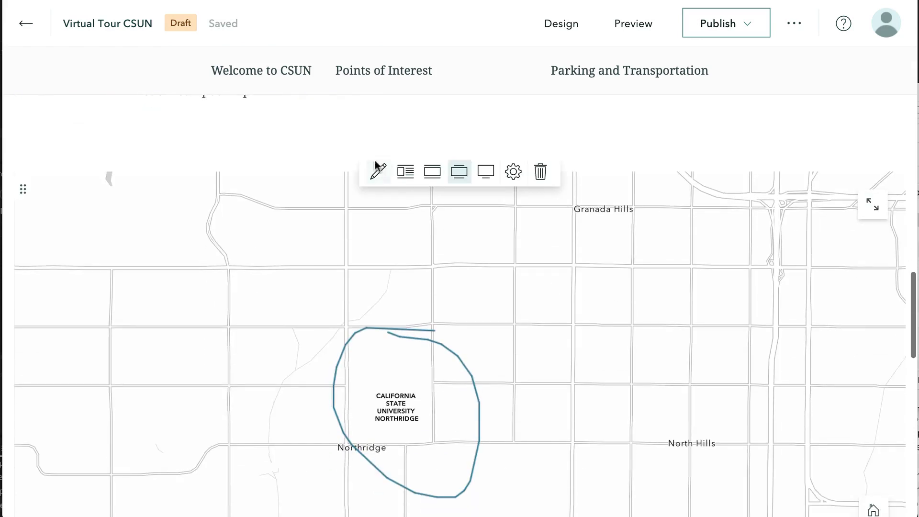
click(432, 172)
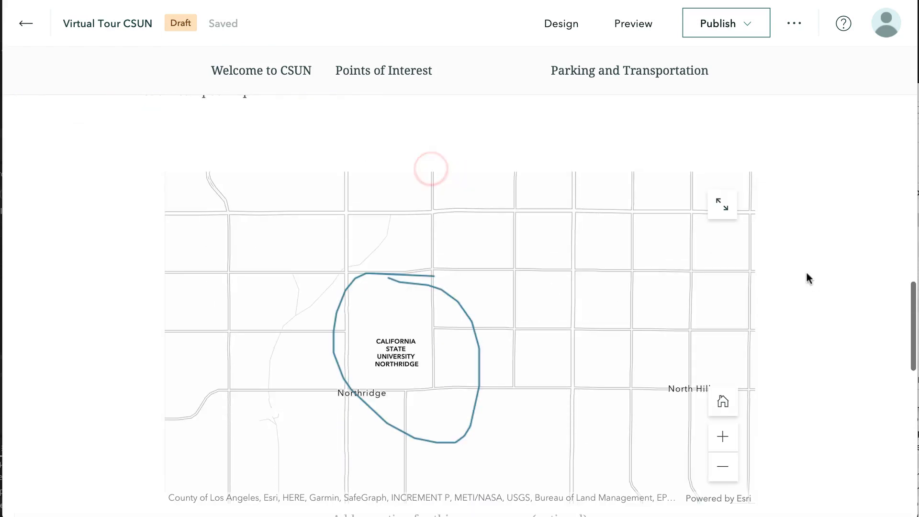
click(799, 272)
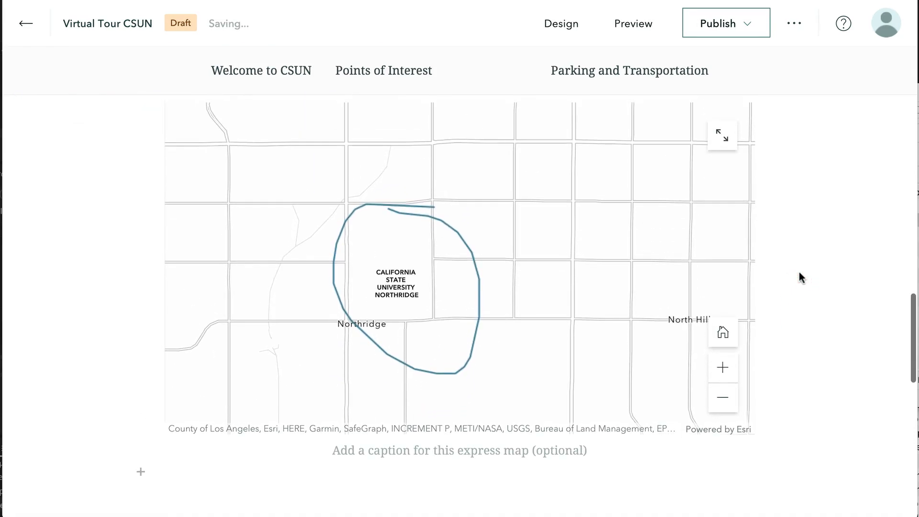
Publish the story to Everyone (Public), agreeing to share the Spring 2021 Field Studies - LD map with the same audience
scroll(799, 272, up, 1)
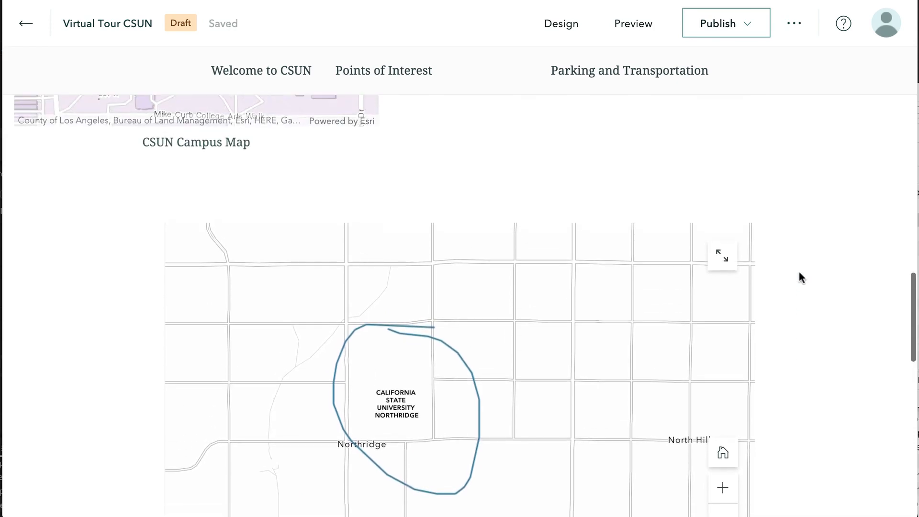
scroll(799, 272, up, 10)
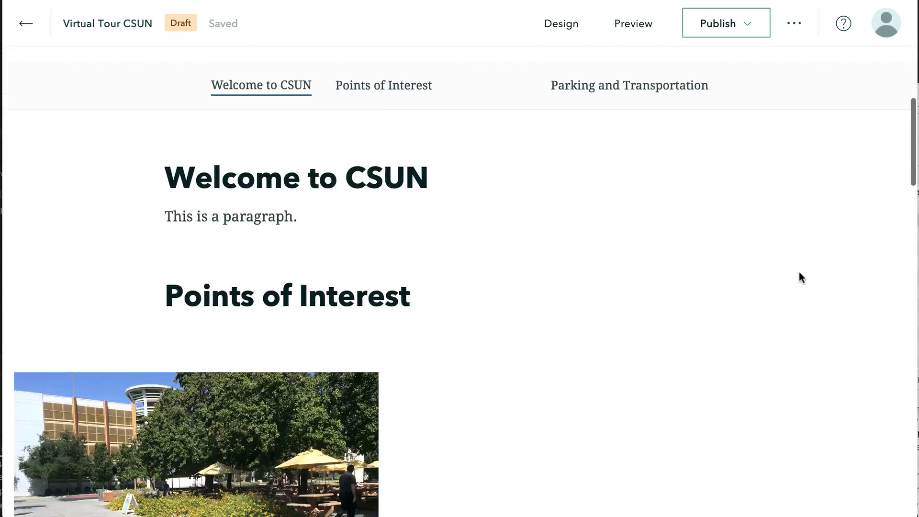
scroll(800, 272, up, 10)
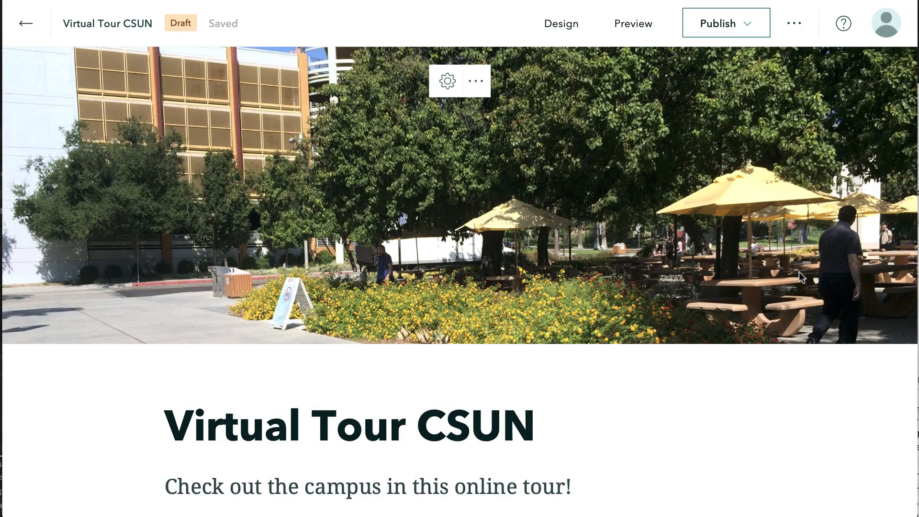
click(739, 26)
click(631, 258)
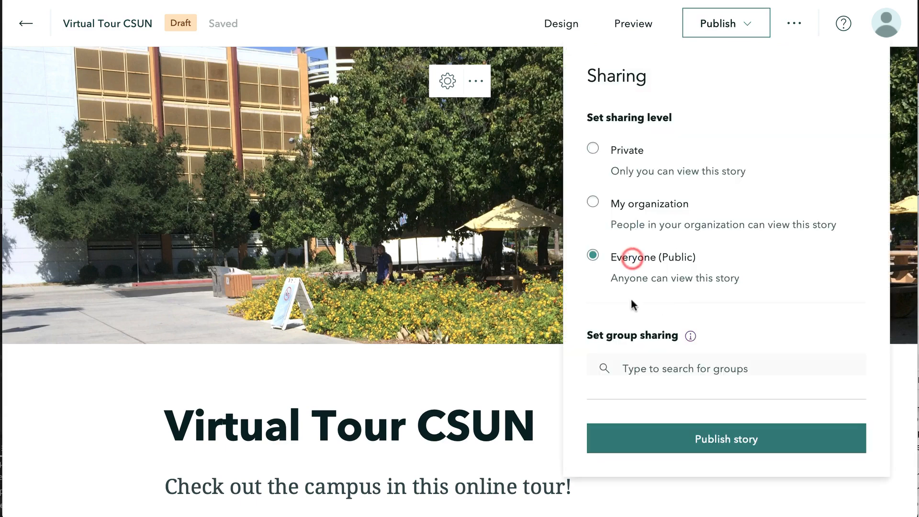
click(659, 444)
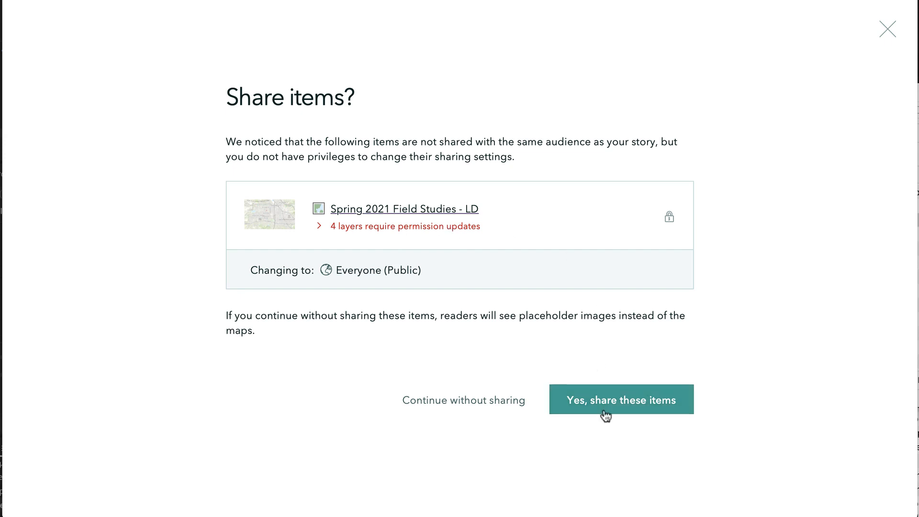
click(584, 400)
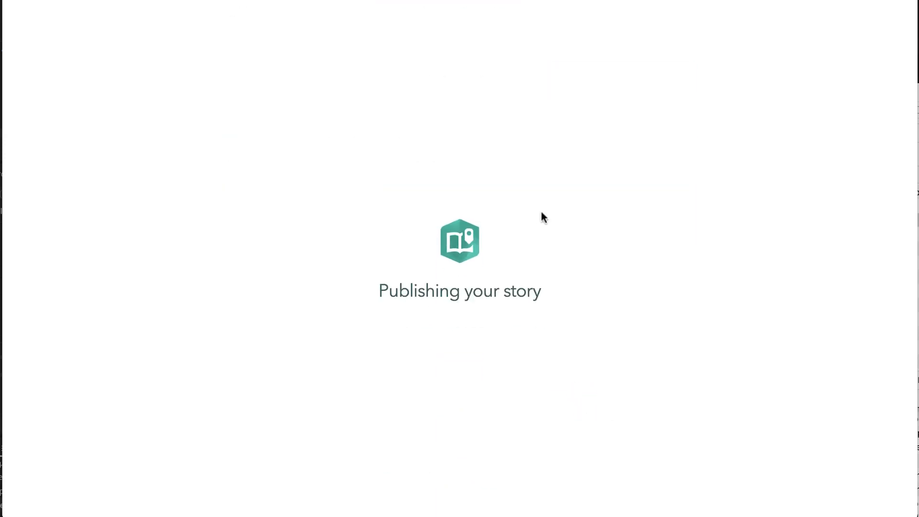